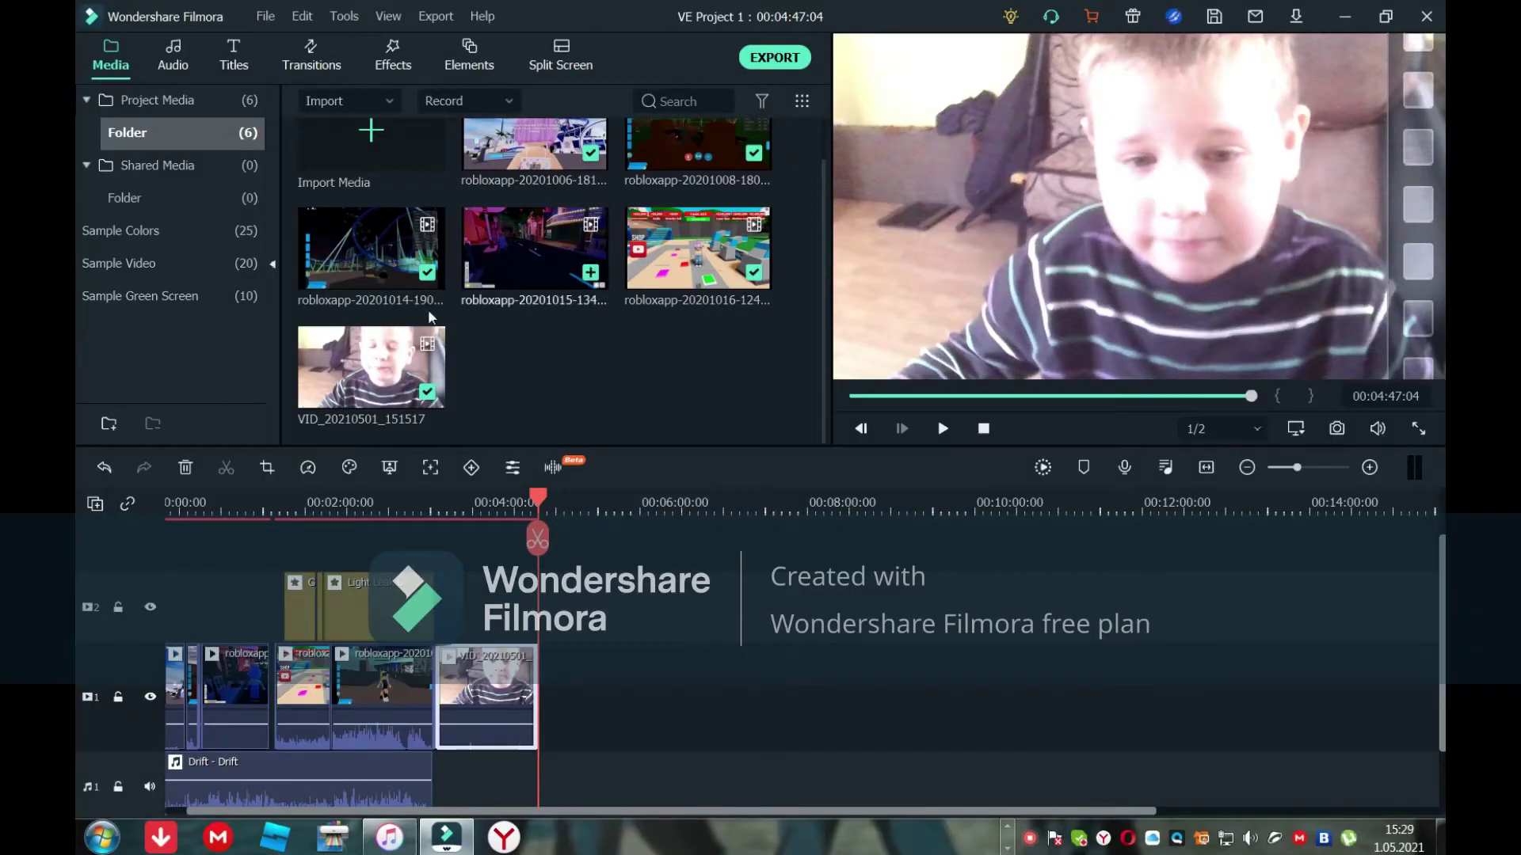
{"action": "mouse_move", "coordinate": [428, 376]}
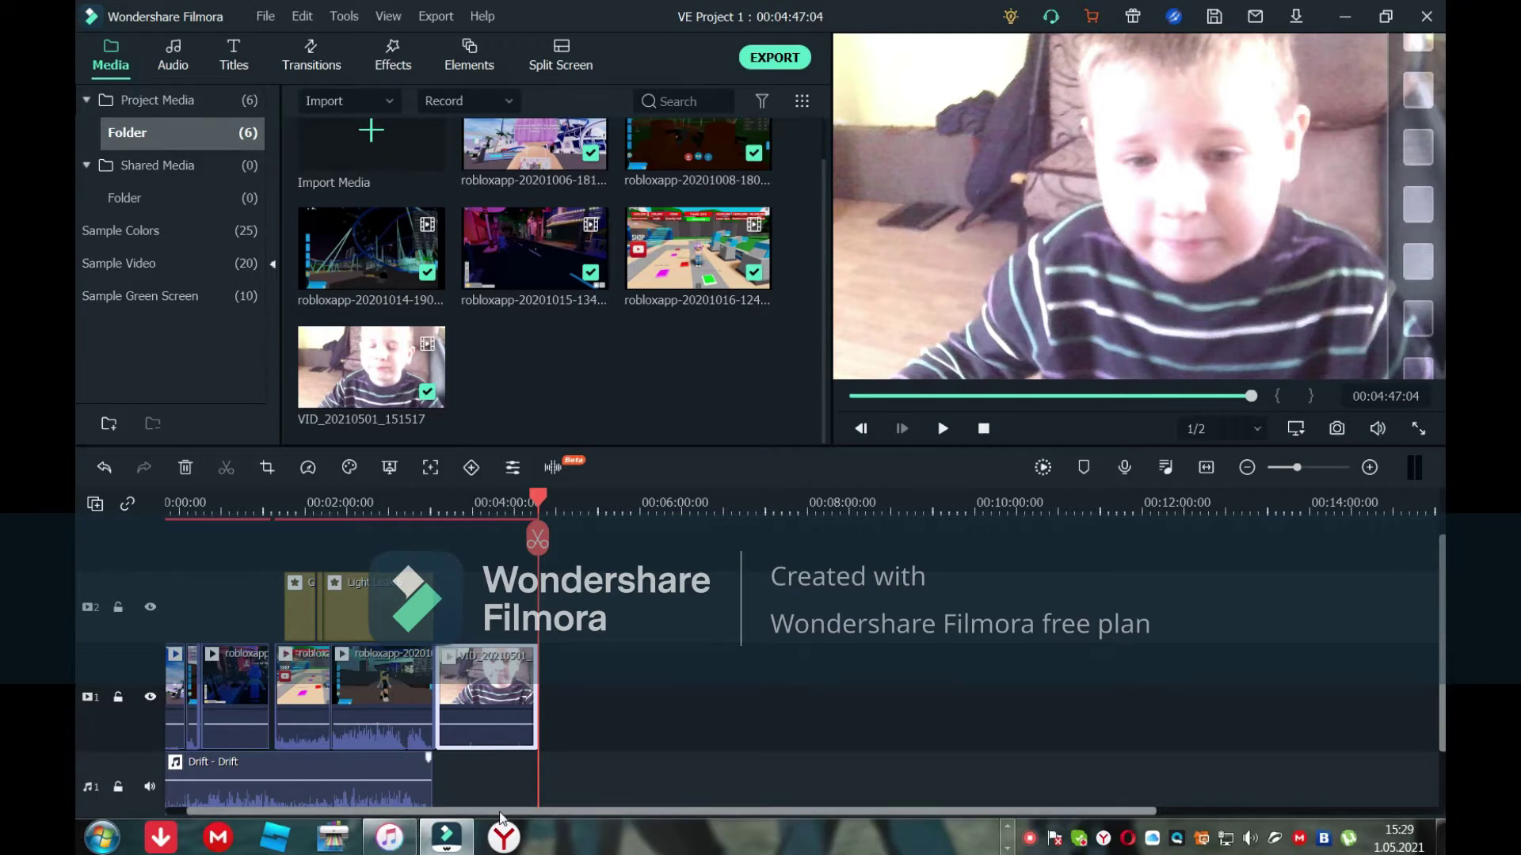
{"action": "mouse_move", "coordinate": [533, 811]}
{"action": "left_mouse_down"}
{"action": "mouse_move", "coordinate": [816, 812]}
{"action": "mouse_move", "coordinate": [512, 812]}
{"action": "left_mouse_up"}
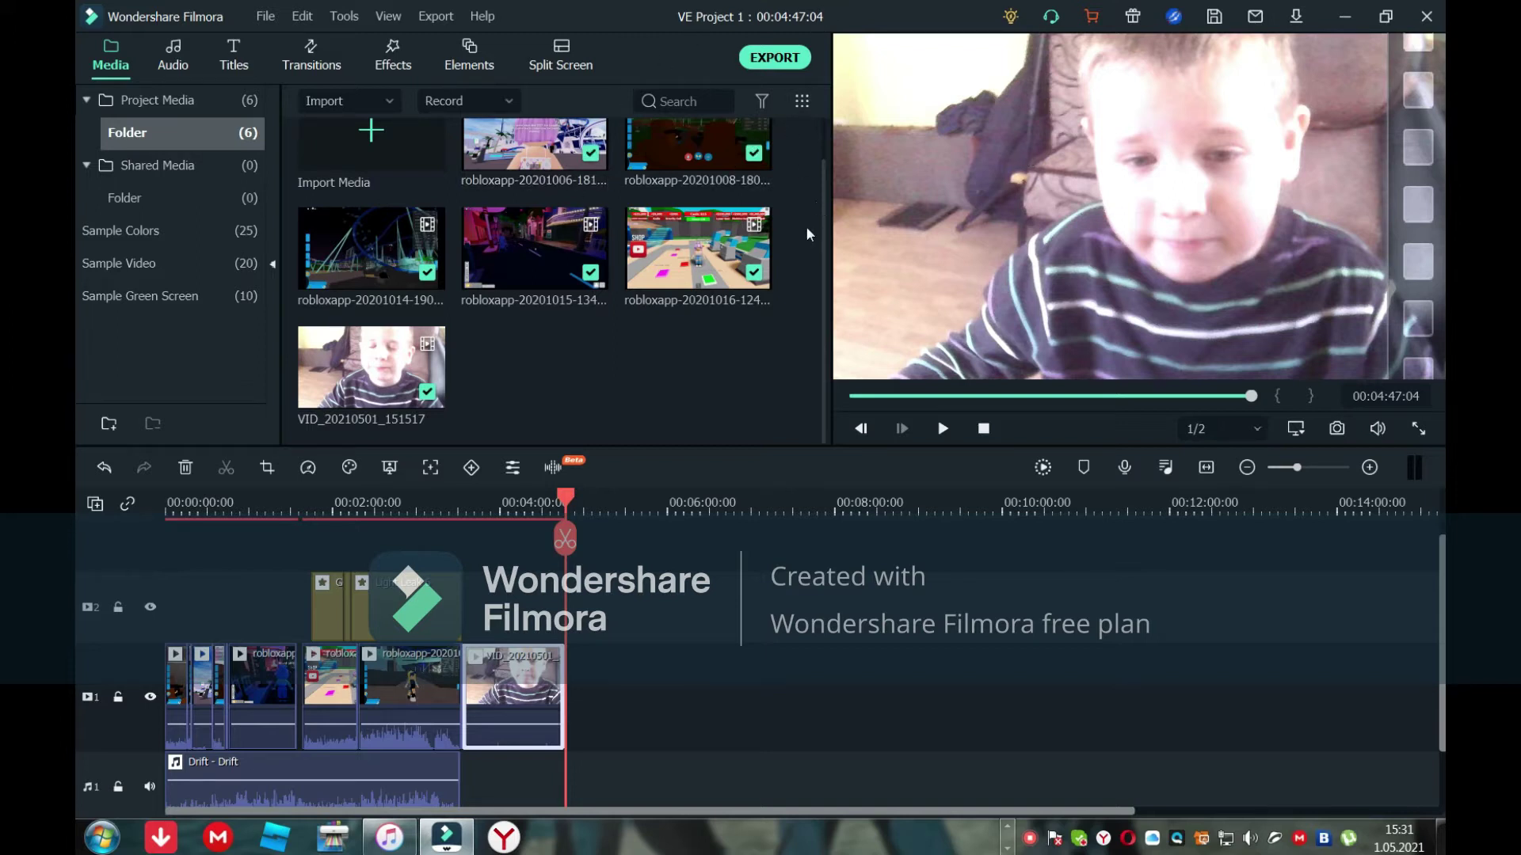
{"action": "scroll", "coordinate": [796, 236], "scroll_direction": "up", "scroll_amount": 1}
{"action": "scroll", "coordinate": [789, 236], "scroll_direction": "down", "scroll_amount": 1}
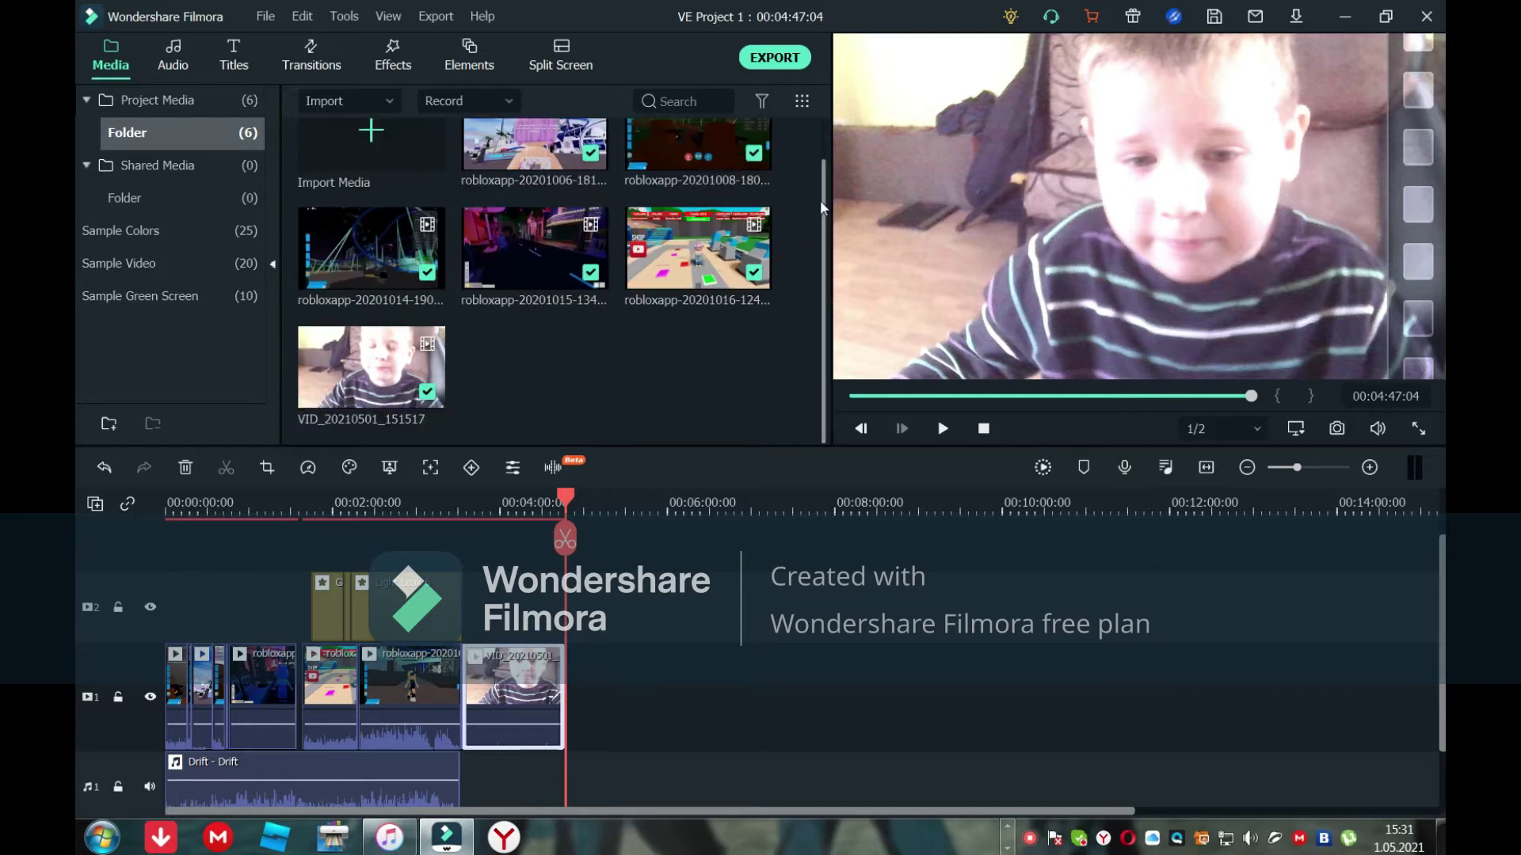
{"action": "scroll", "coordinate": [823, 198], "scroll_direction": "up", "scroll_amount": 1}
{"action": "scroll", "coordinate": [778, 191], "scroll_direction": "down", "scroll_amount": 1}
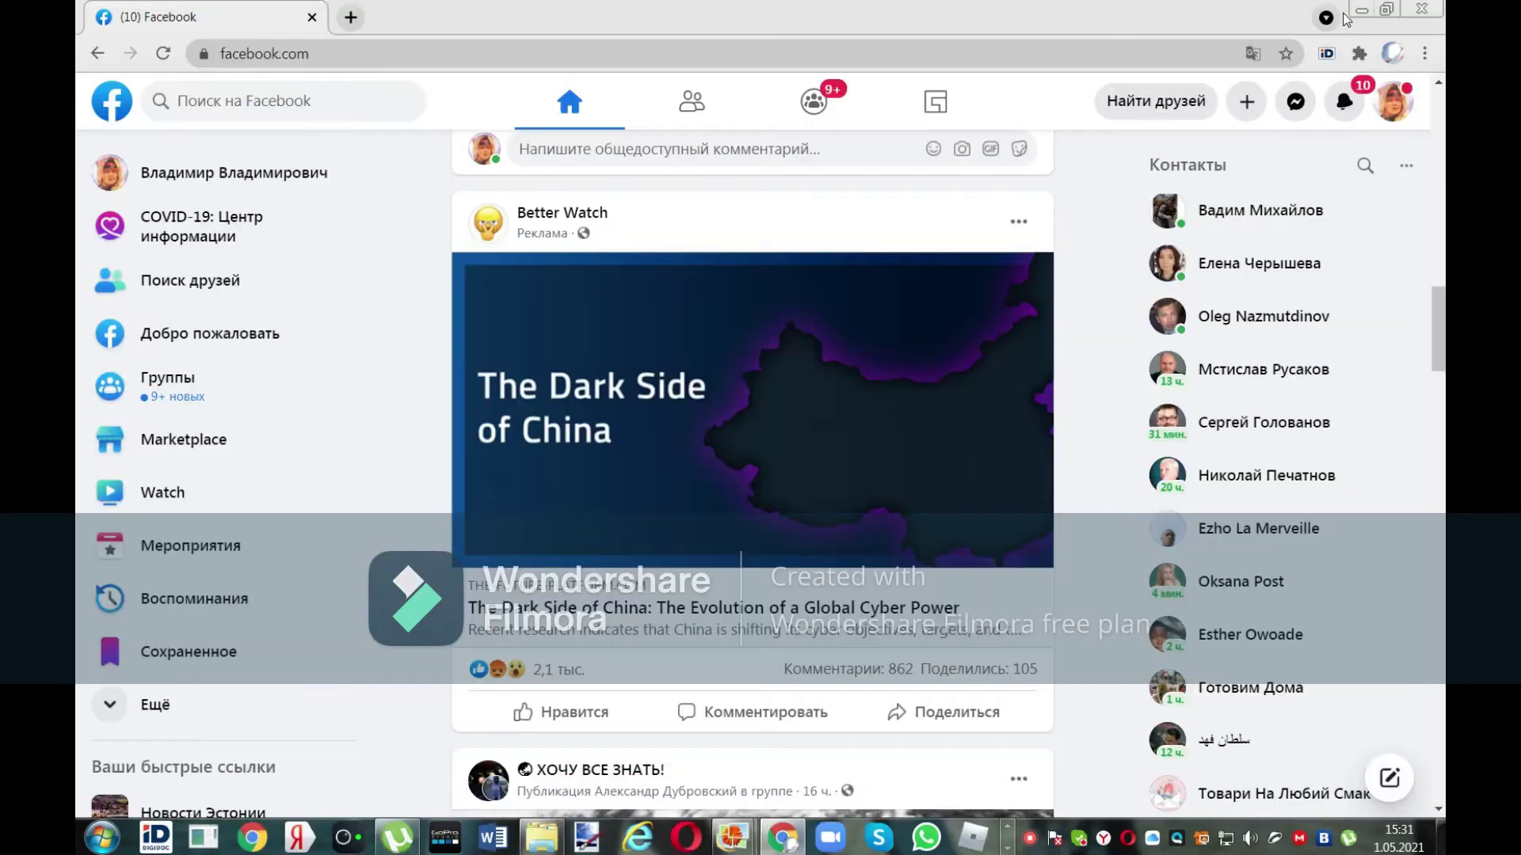
Minimize the Facebook browser window and switch back to the Wondershare Filmora project
{"action": "left_click", "coordinate": [1345, 16]}
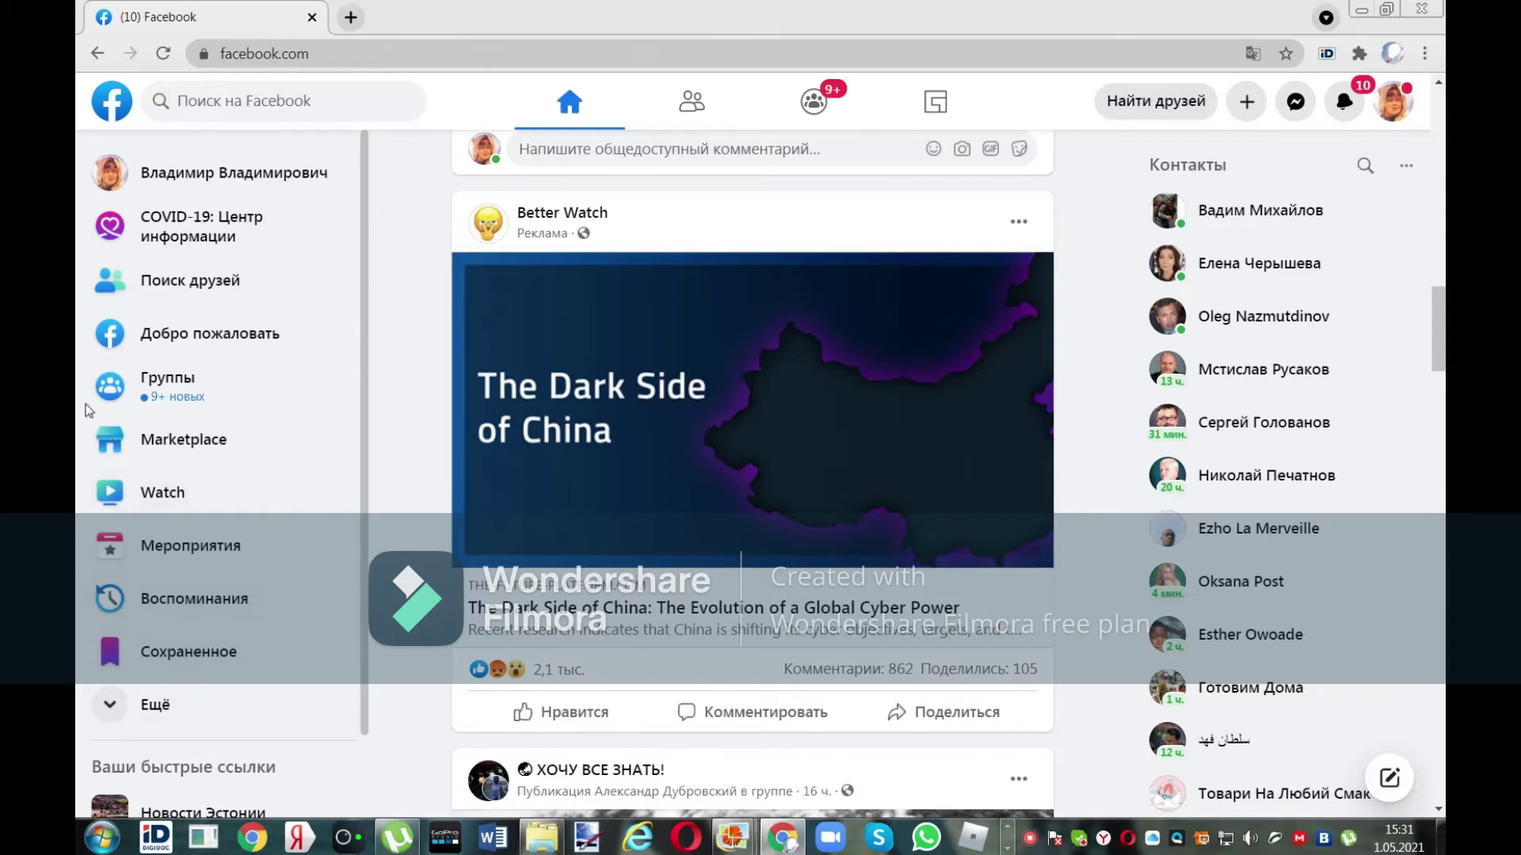
{"action": "left_click", "coordinate": [1360, 11]}
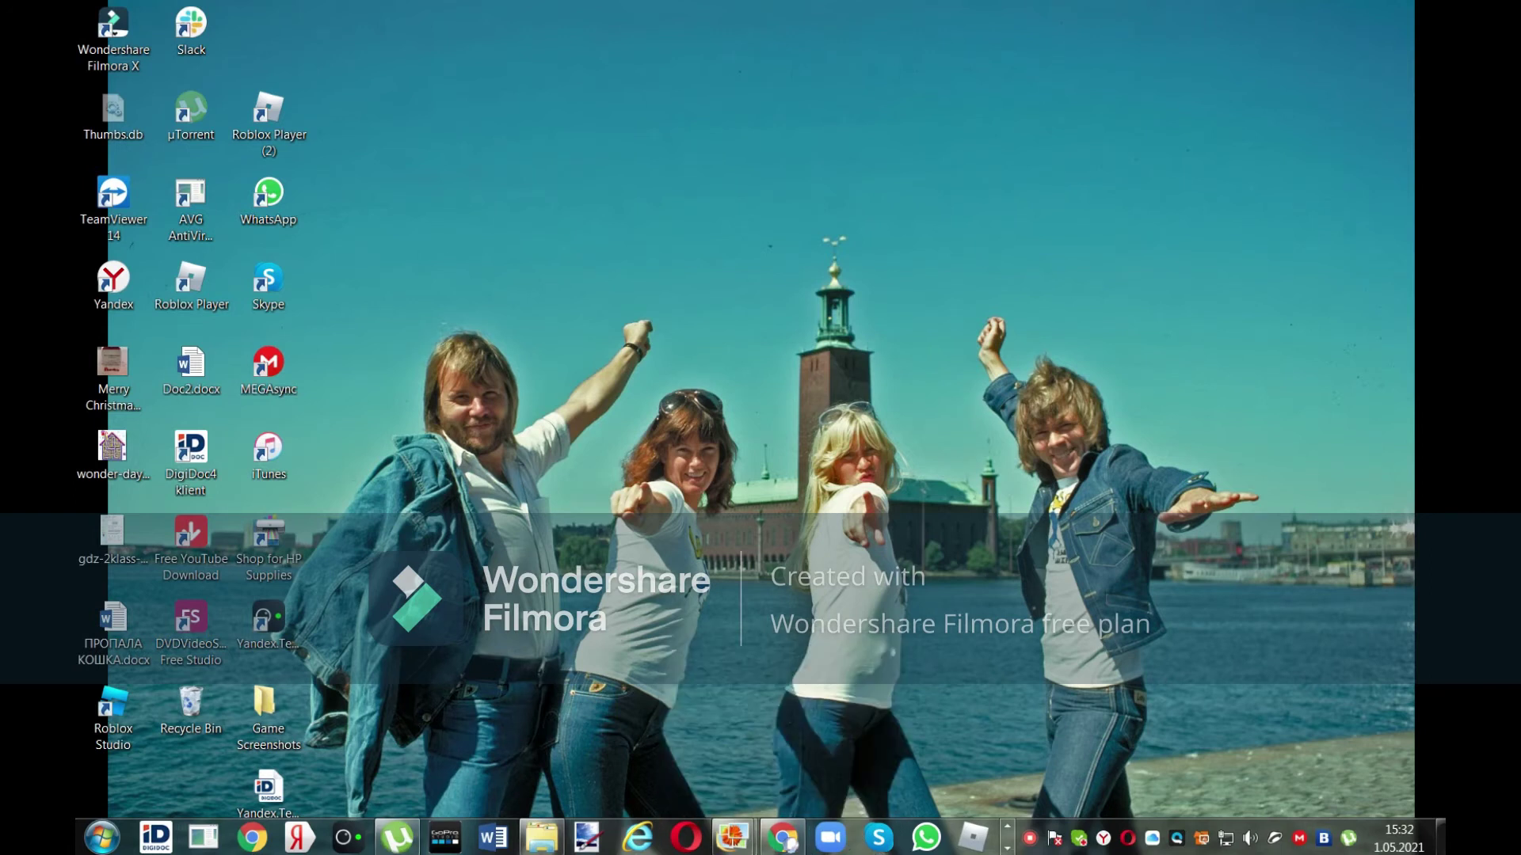
{"action": "left_click", "coordinate": [1007, 848]}
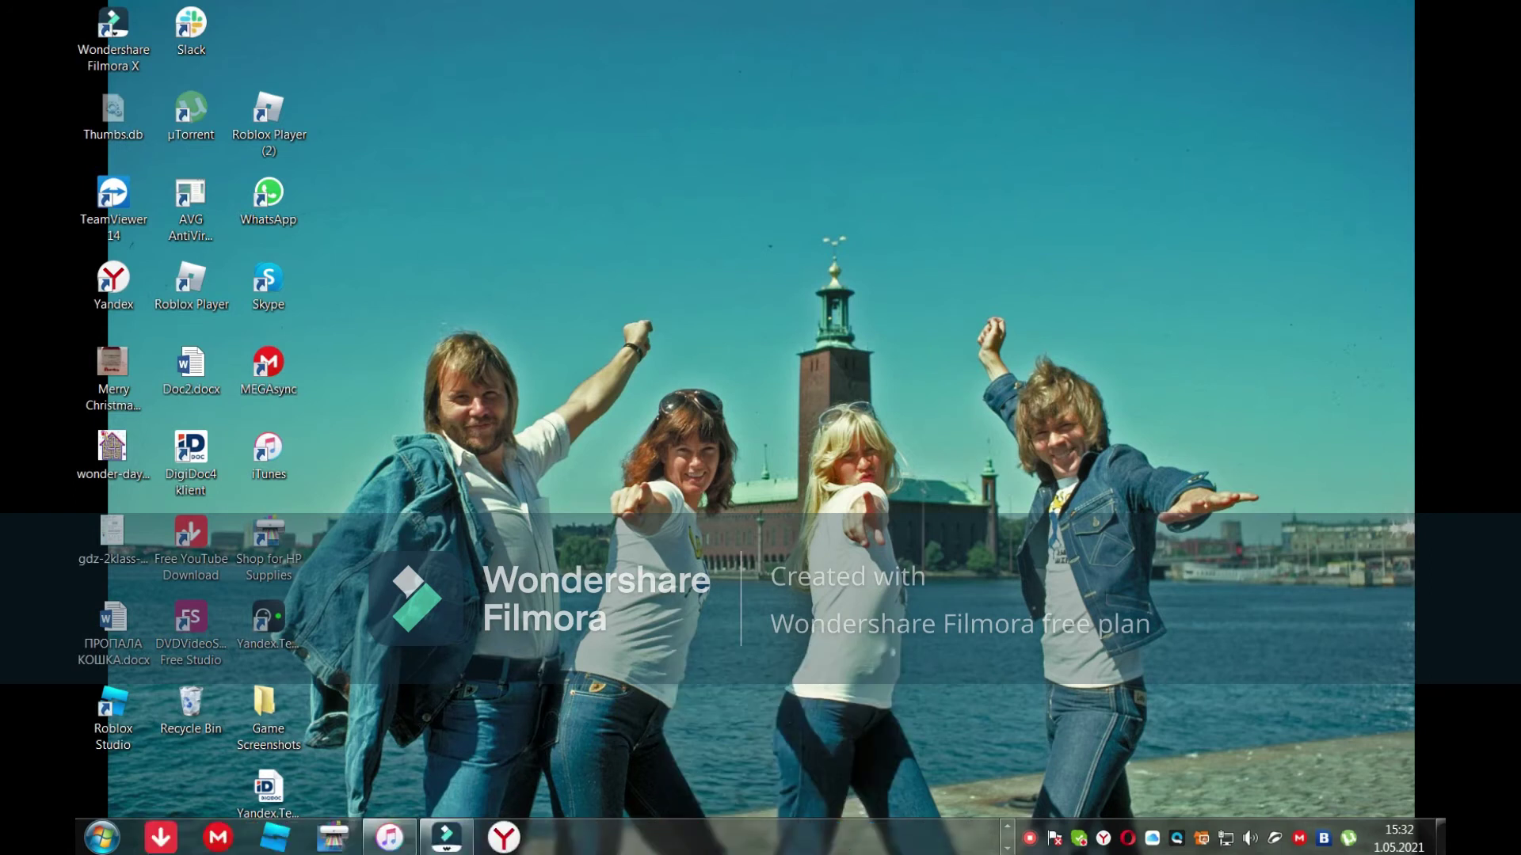
{"action": "left_click", "coordinate": [446, 837]}
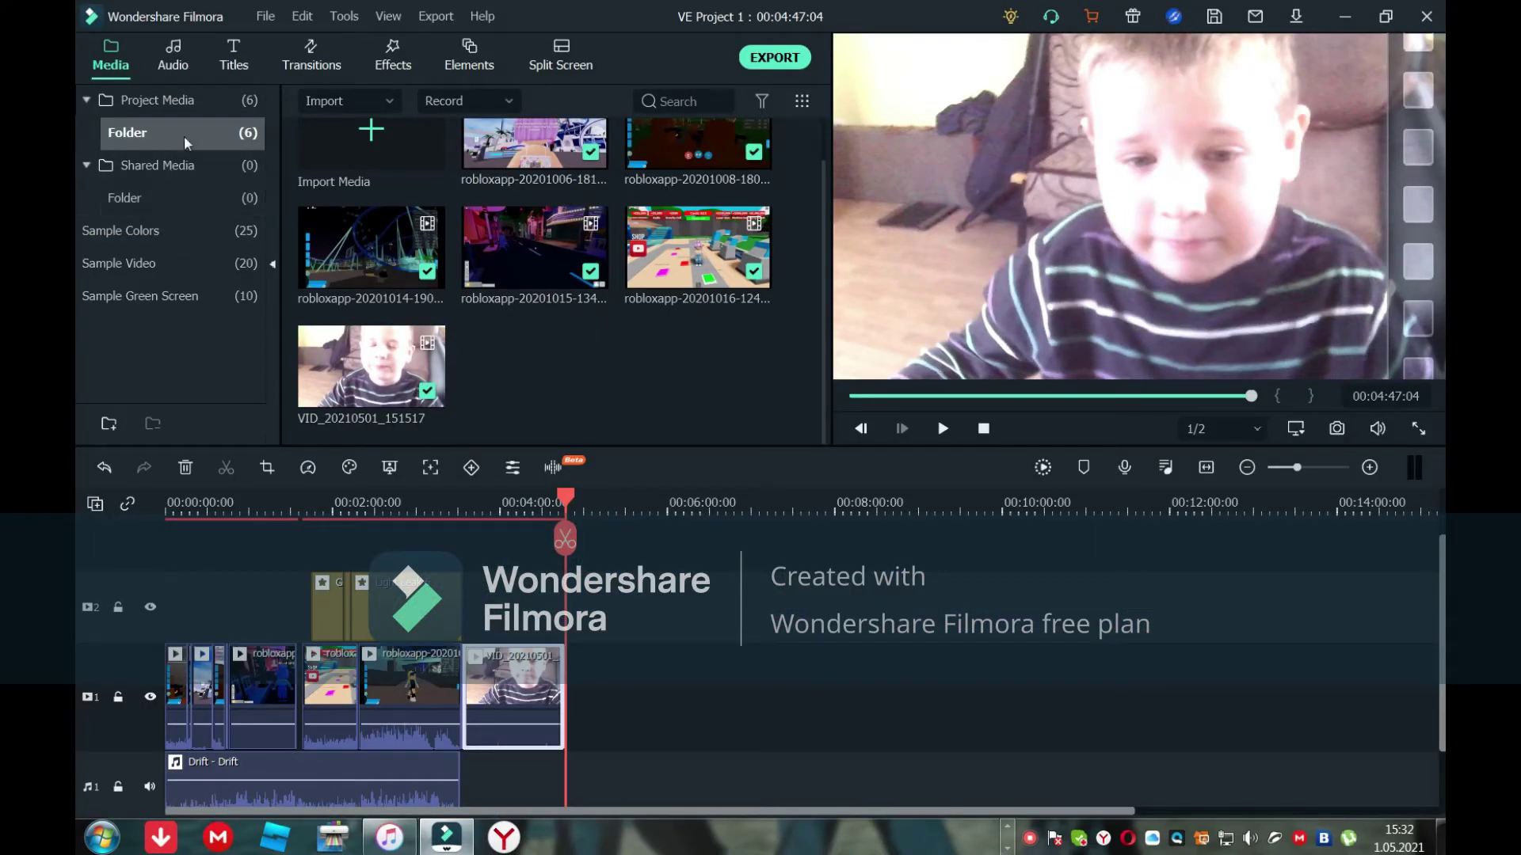
Collapse the Project Media and Shared Media folders and look through the Sample Colors, Sample Video and Sample Green Screen collections
{"action": "double_click", "coordinate": [221, 97]}
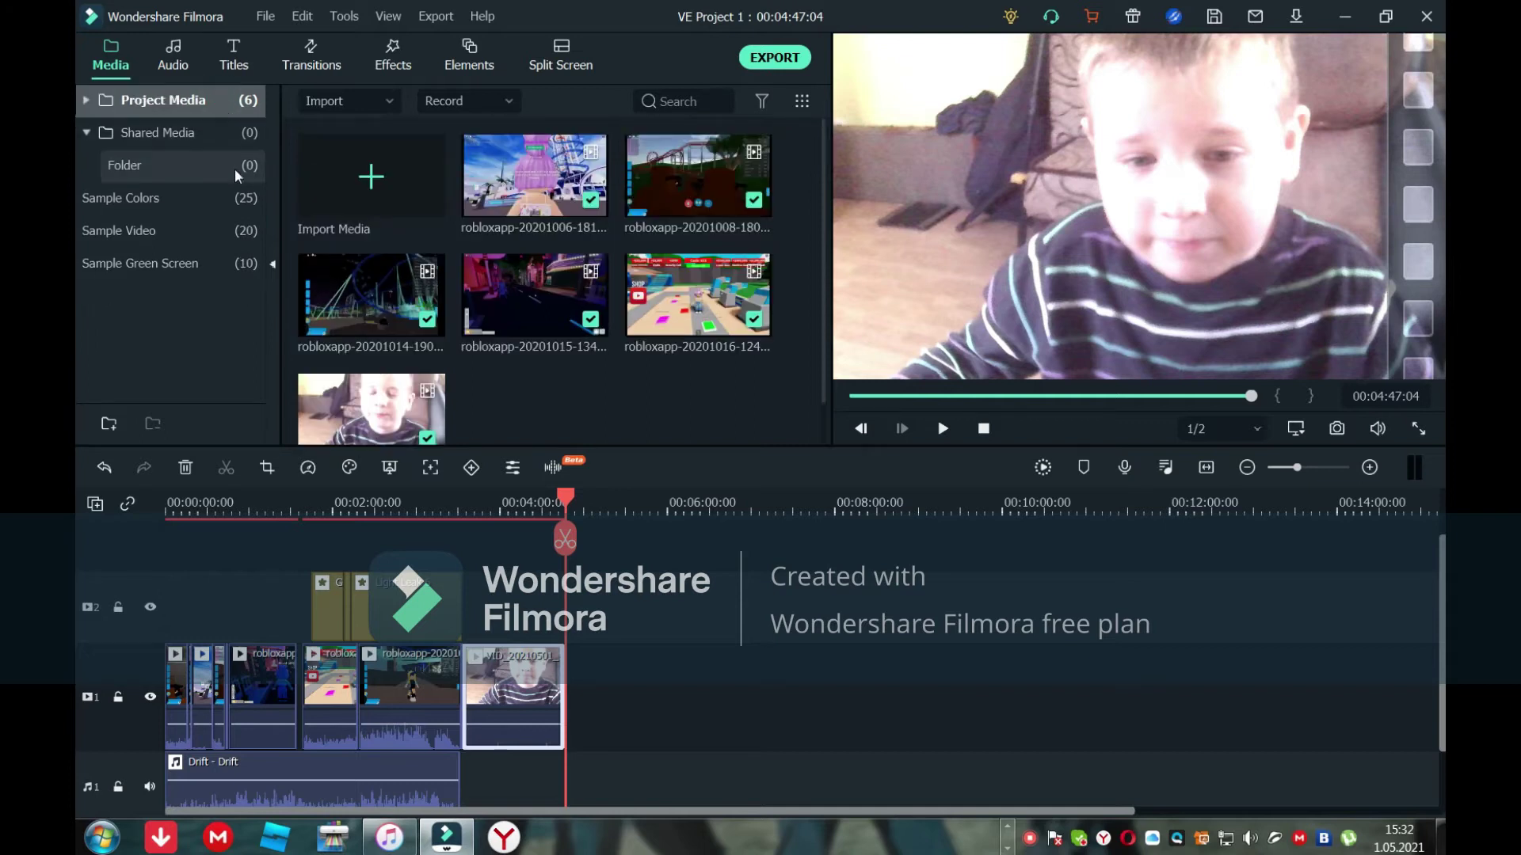
{"action": "double_click", "coordinate": [230, 132]}
{"action": "left_click", "coordinate": [243, 166]}
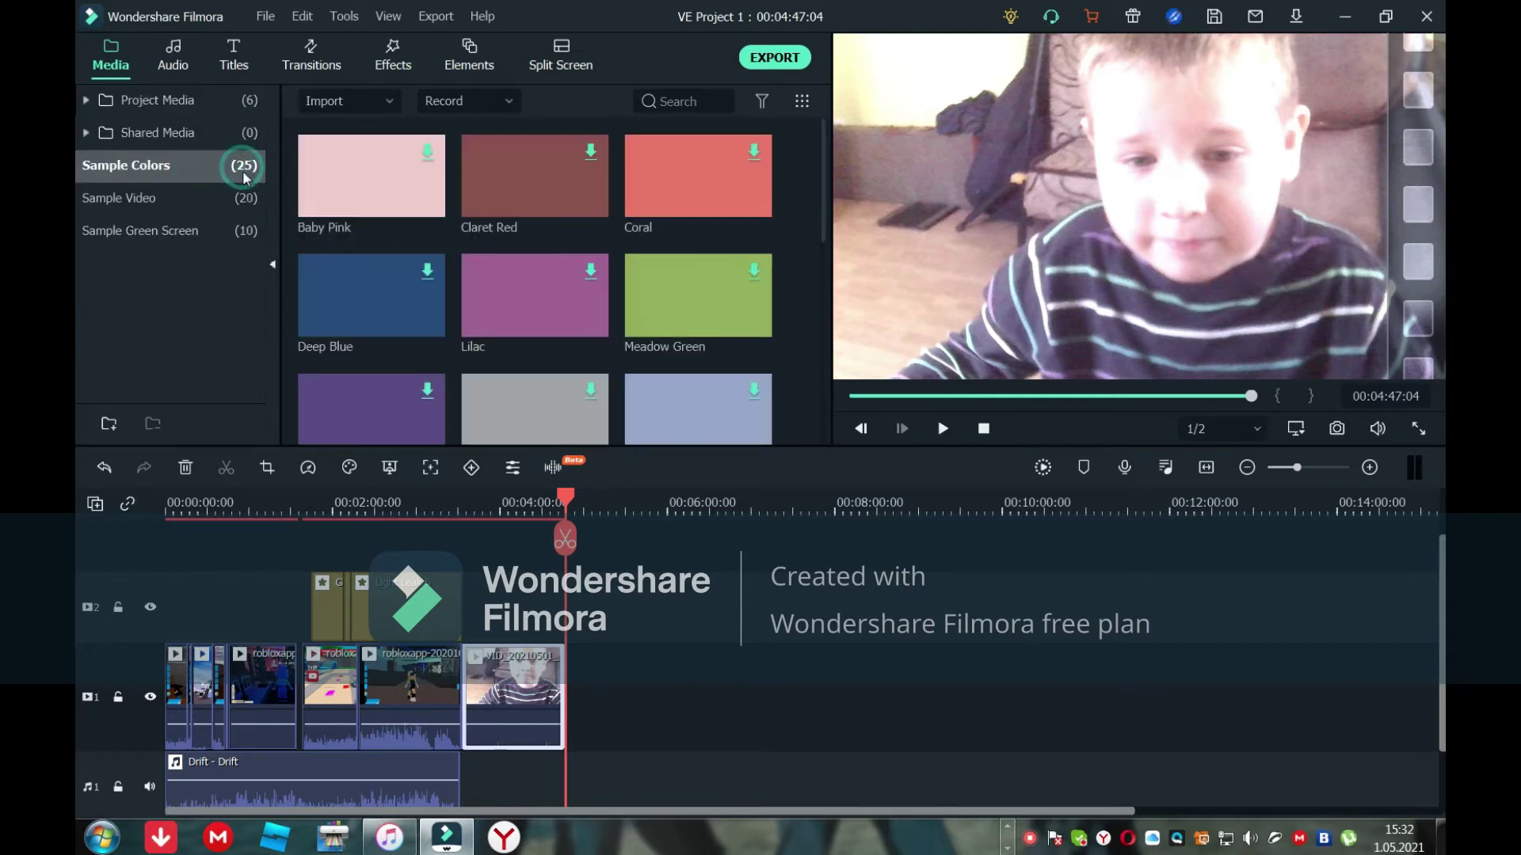
{"action": "left_click", "coordinate": [249, 197]}
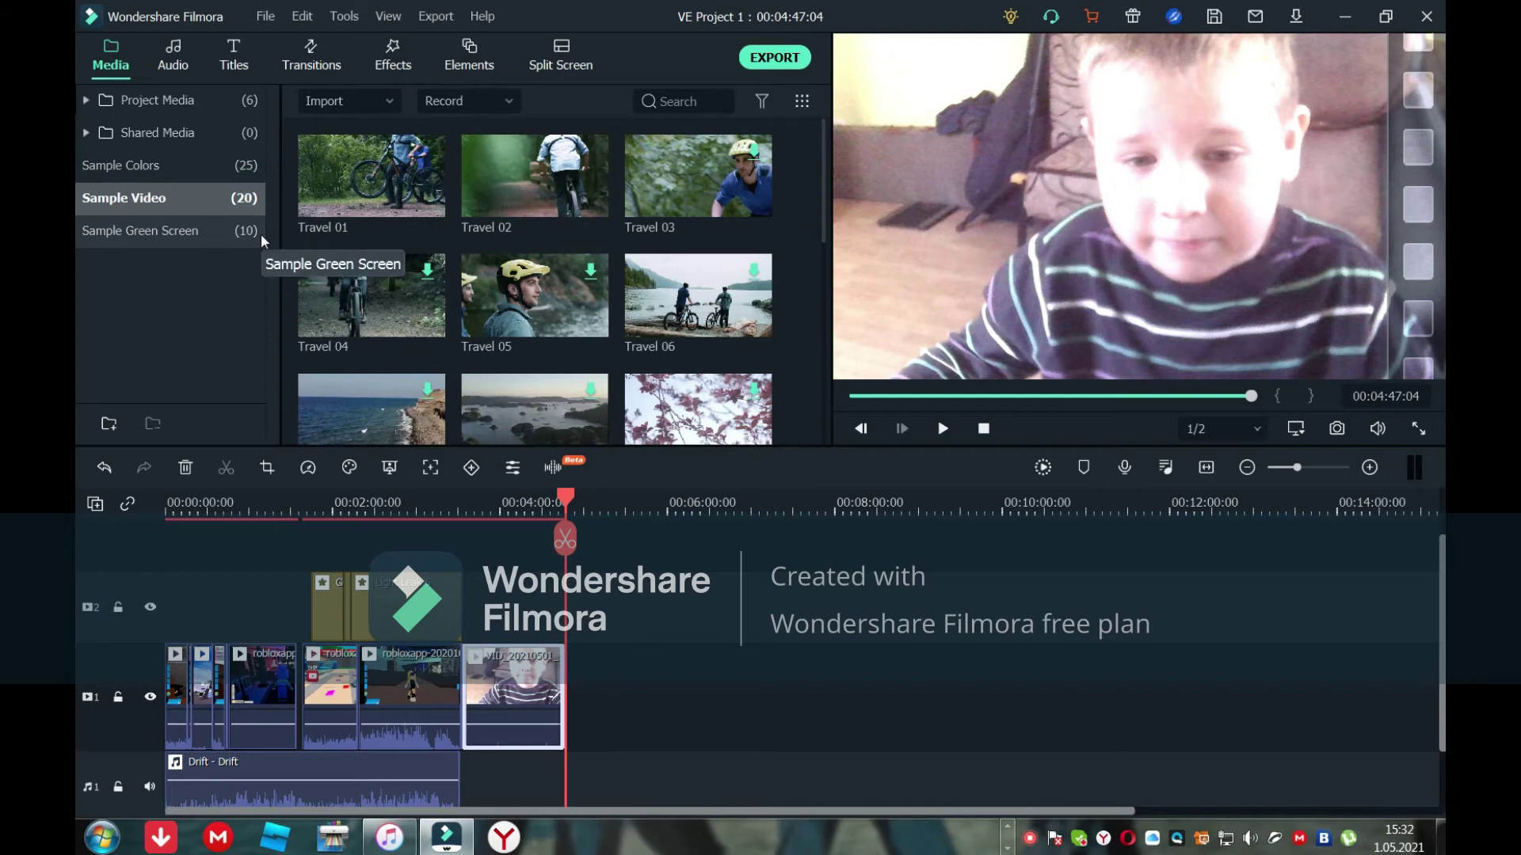
{"action": "left_click", "coordinate": [261, 236]}
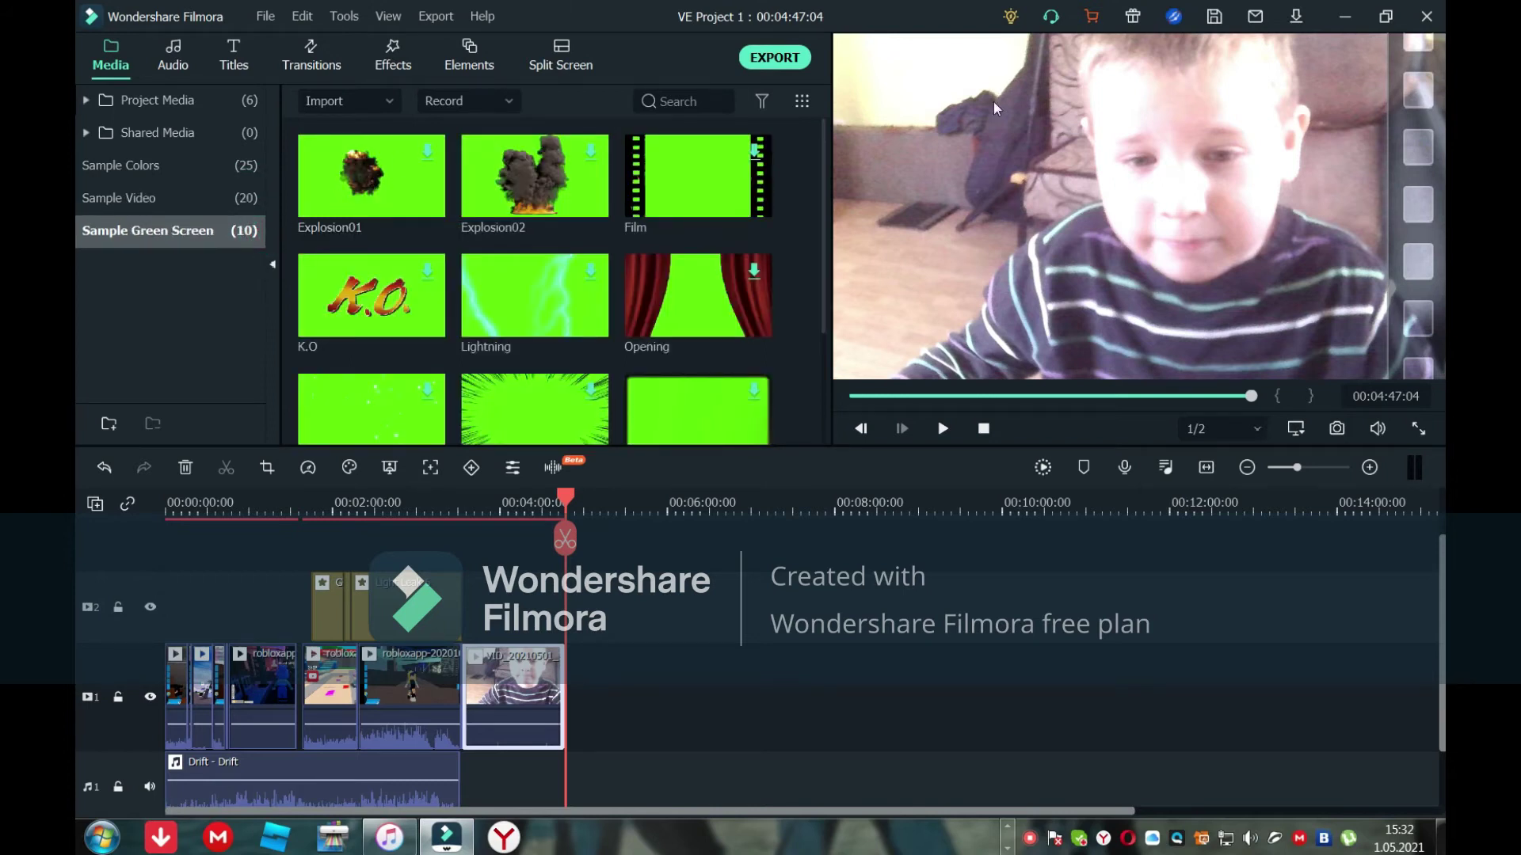
{"action": "scroll", "coordinate": [696, 347], "scroll_direction": "down", "scroll_amount": 2}
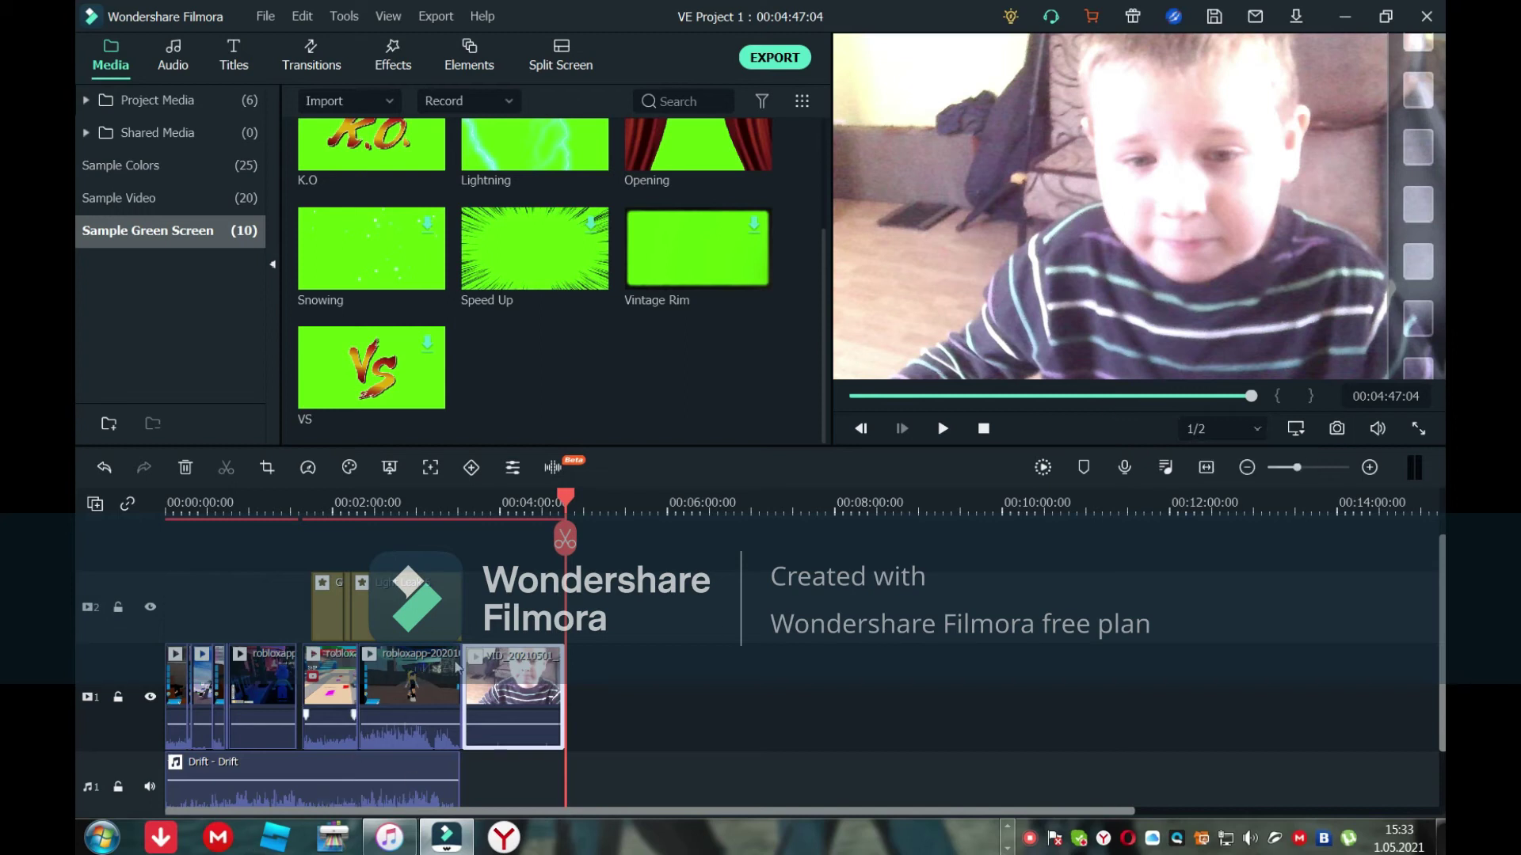
{"action": "left_click", "coordinate": [1344, 16]}
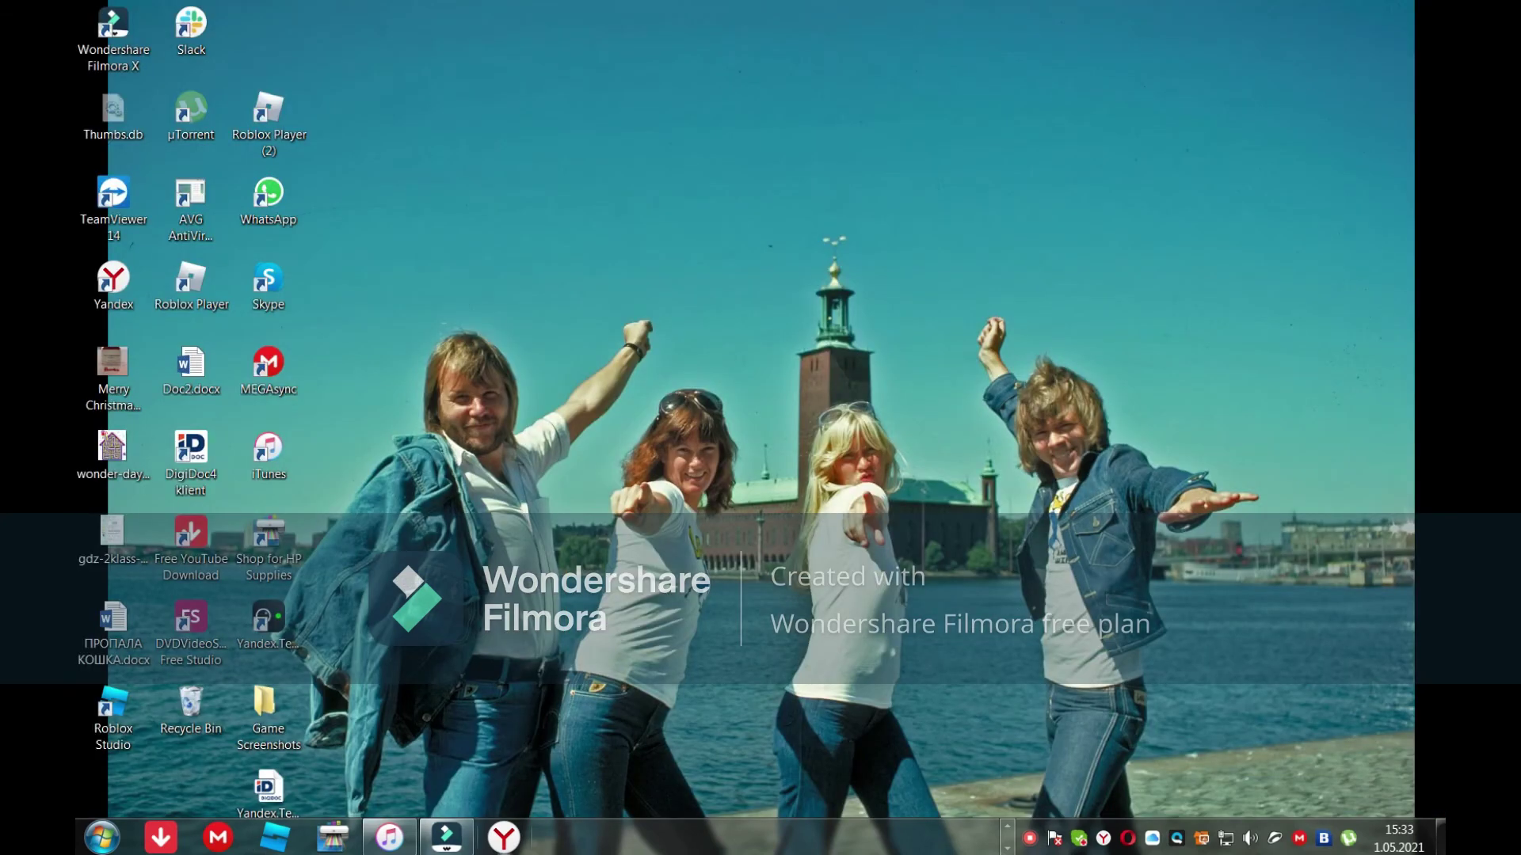
{"action": "left_click", "coordinate": [462, 839]}
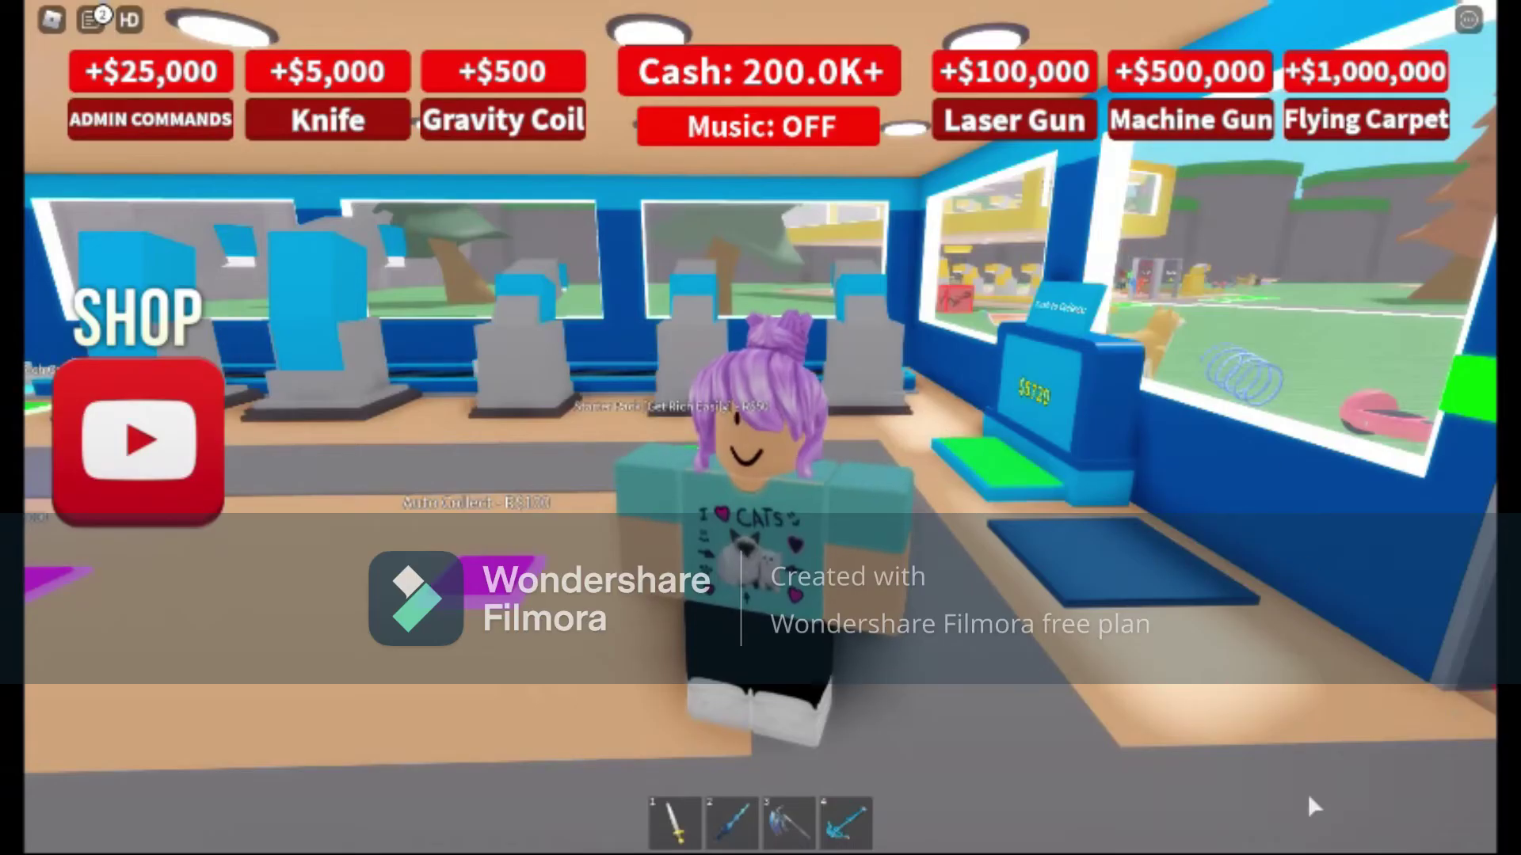
{"action": "scroll", "coordinate": [1171, 686], "scroll_direction": "up", "scroll_amount": 5}
{"action": "scroll", "coordinate": [1171, 686], "scroll_direction": "down", "scroll_amount": 5}
{"action": "scroll", "coordinate": [1030, 558], "scroll_direction": "up", "scroll_amount": 5}
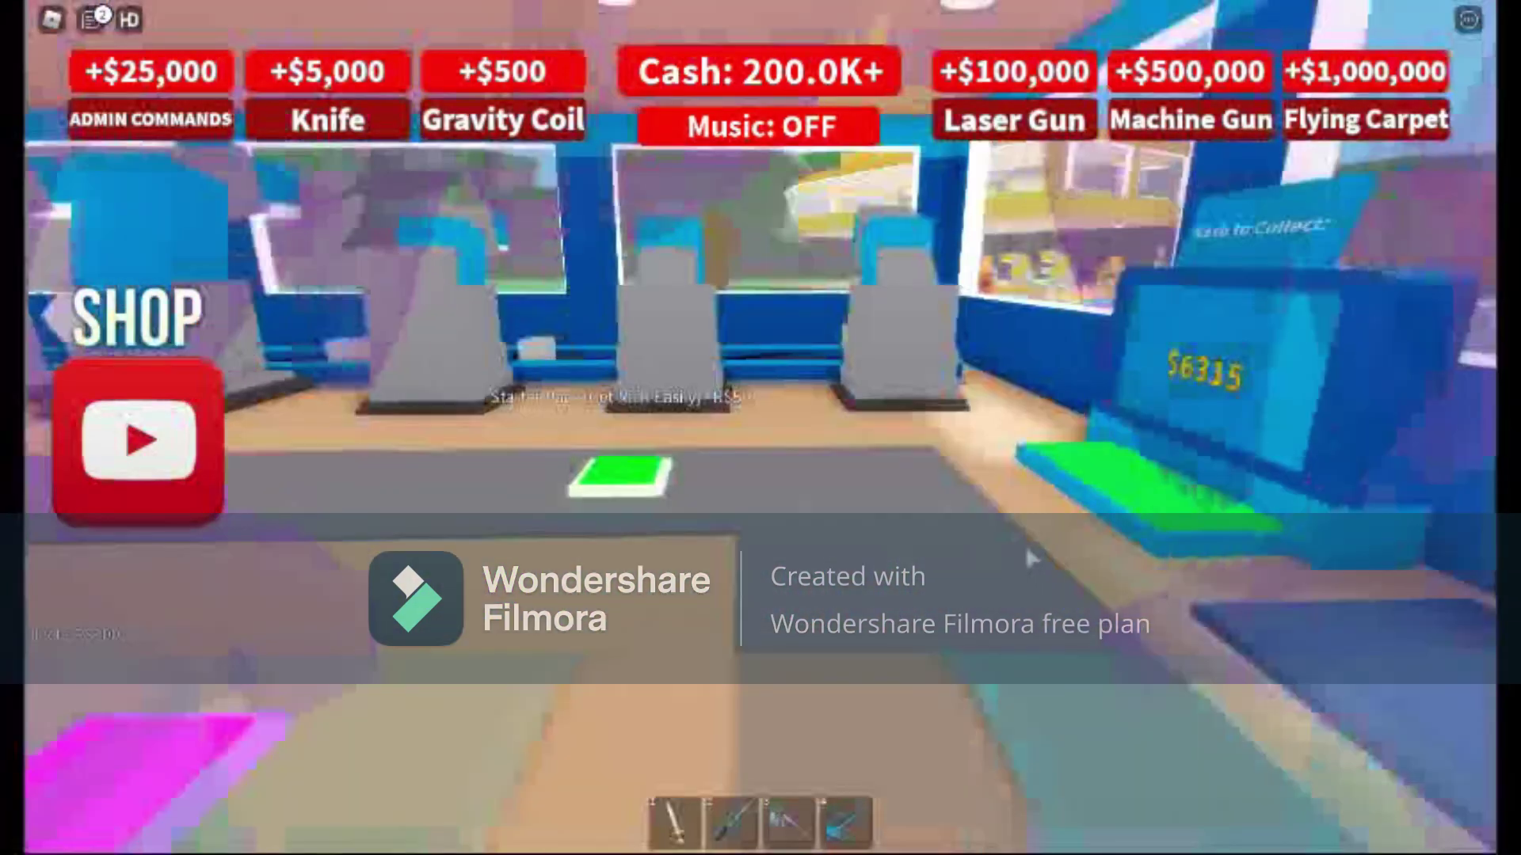
{"action": "key", "text": "Left"}
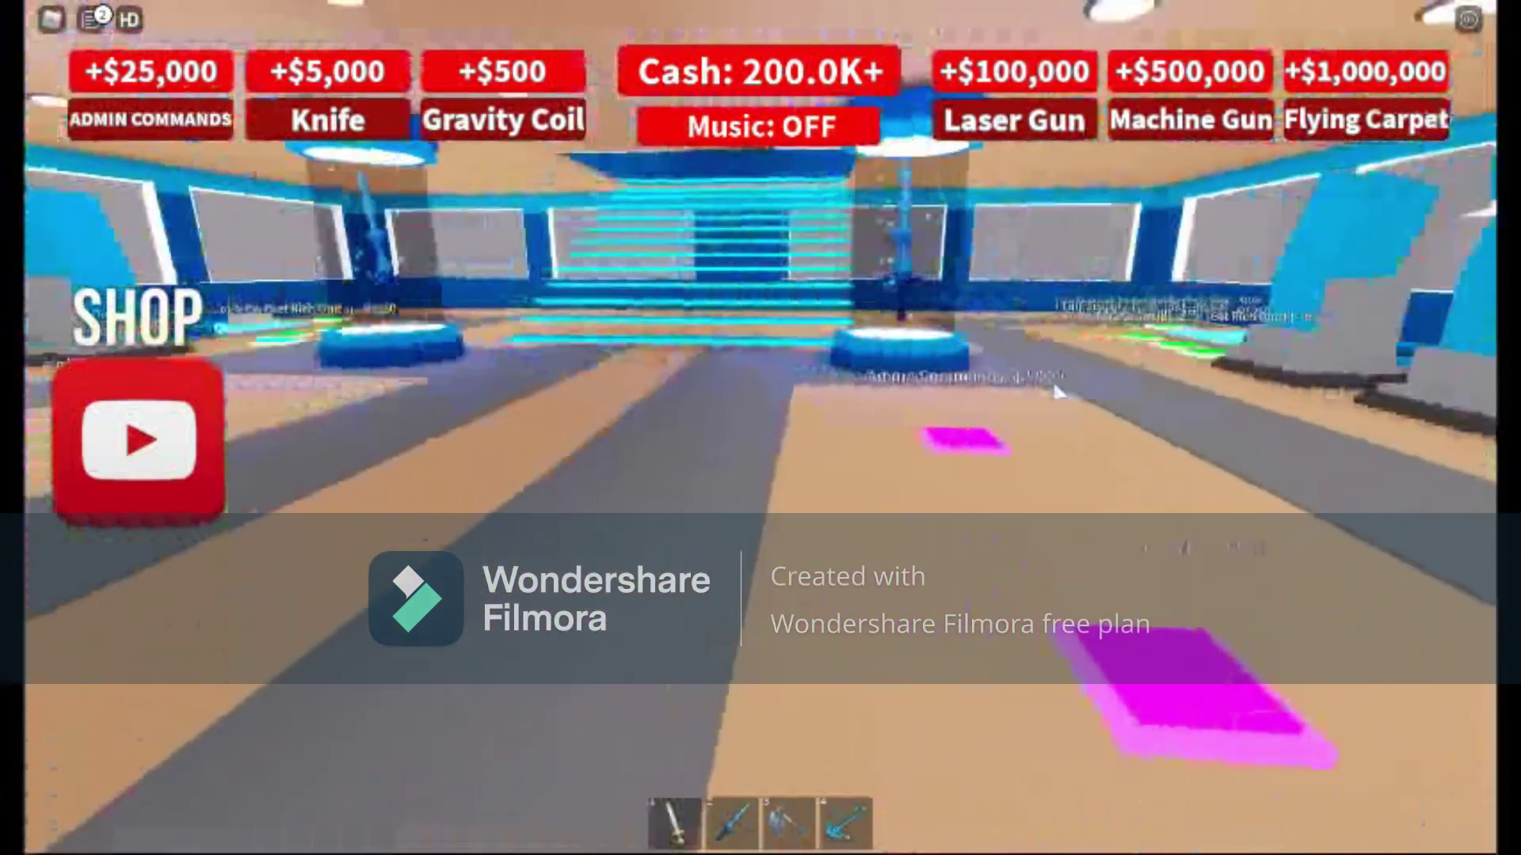
{"action": "key", "text": "Left"}
{"action": "key", "text": "Right"}
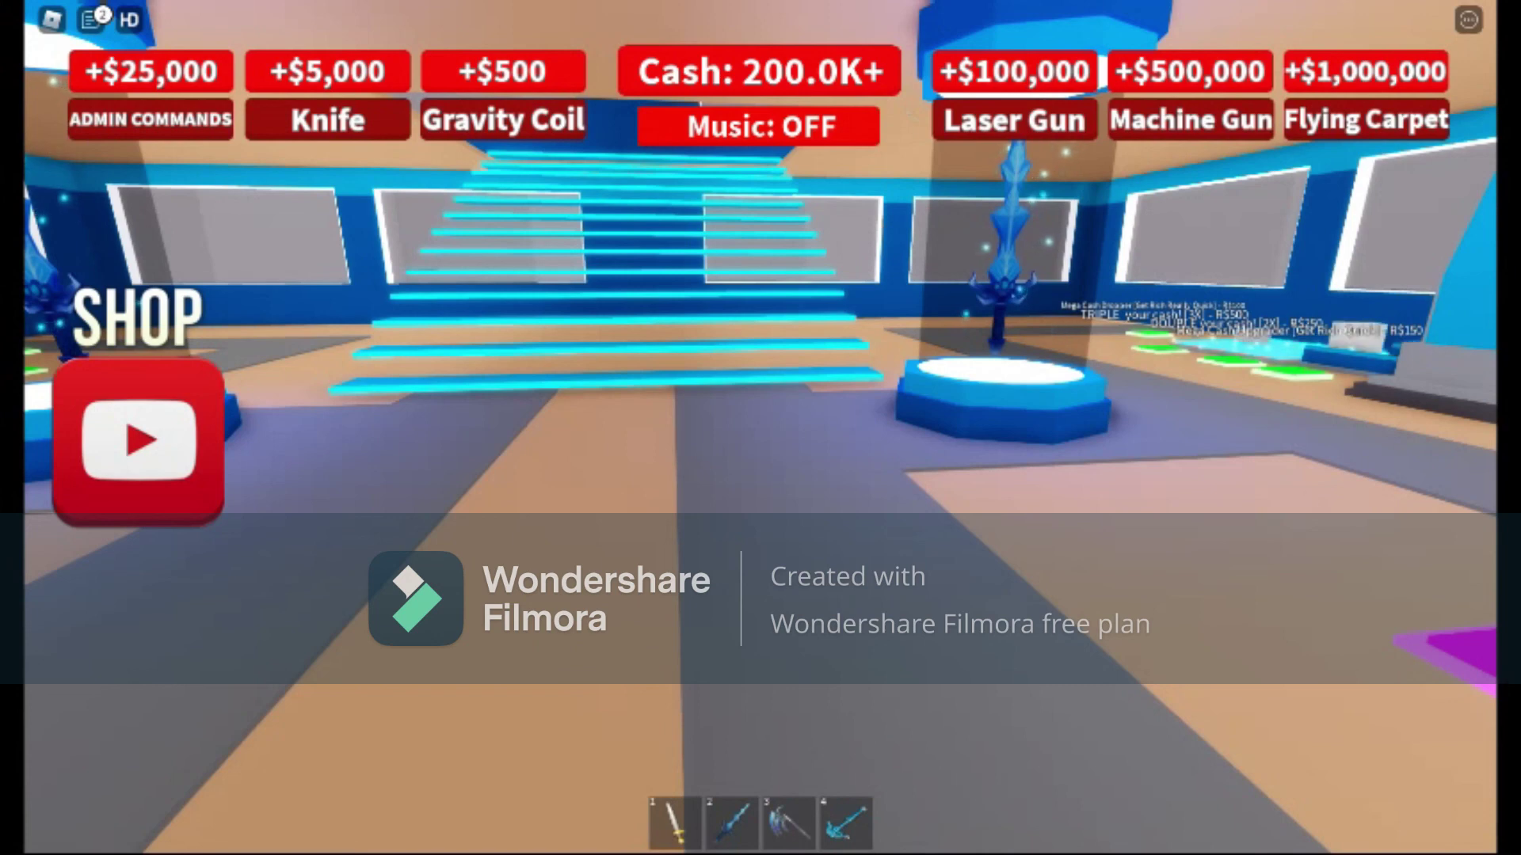
{"action": "key", "text": "w"}
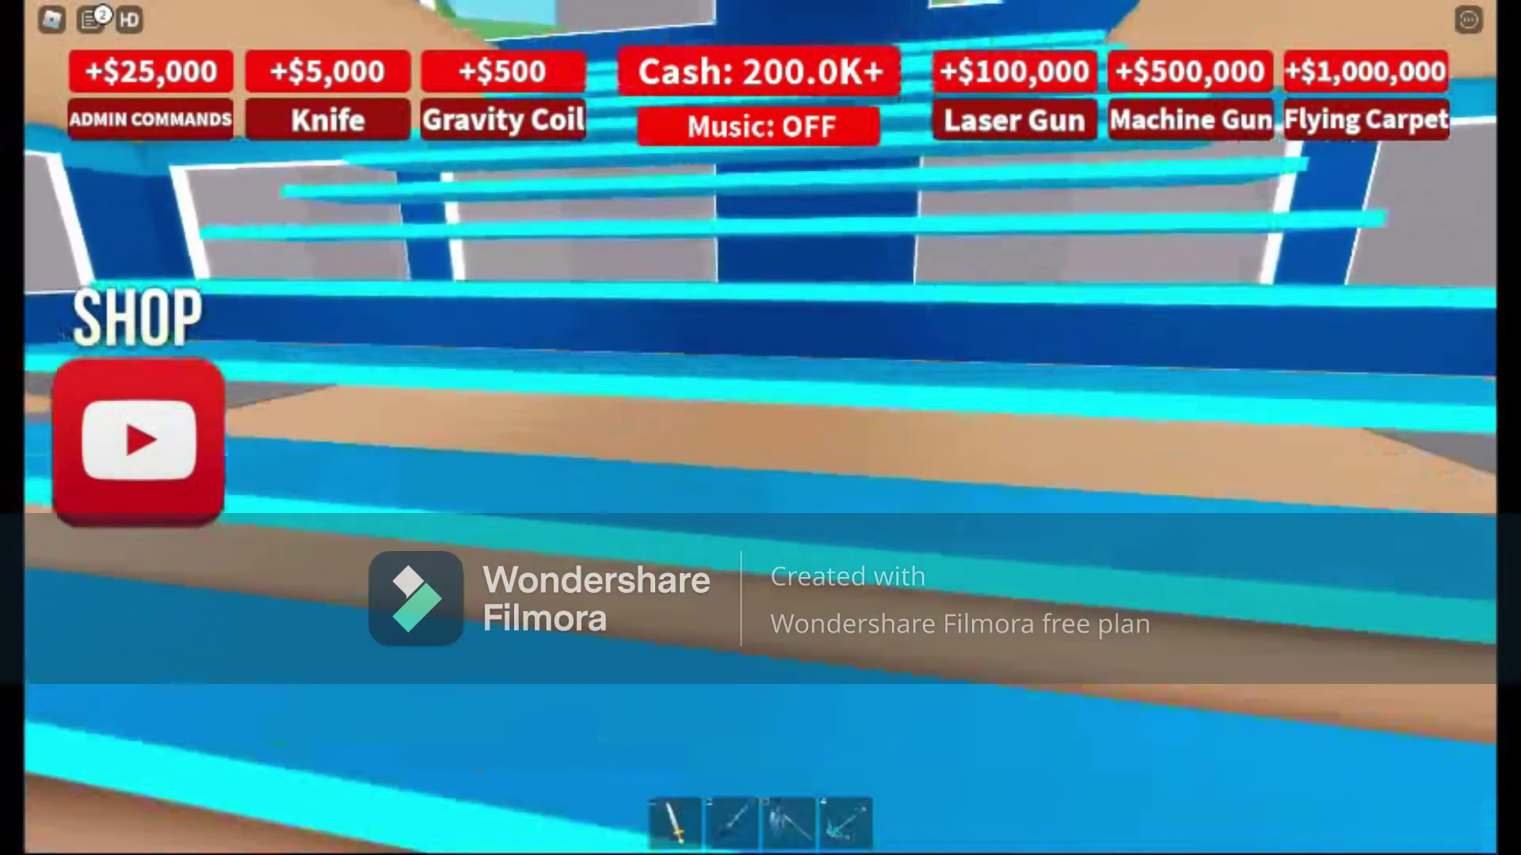
{"action": "key", "text": "w"}
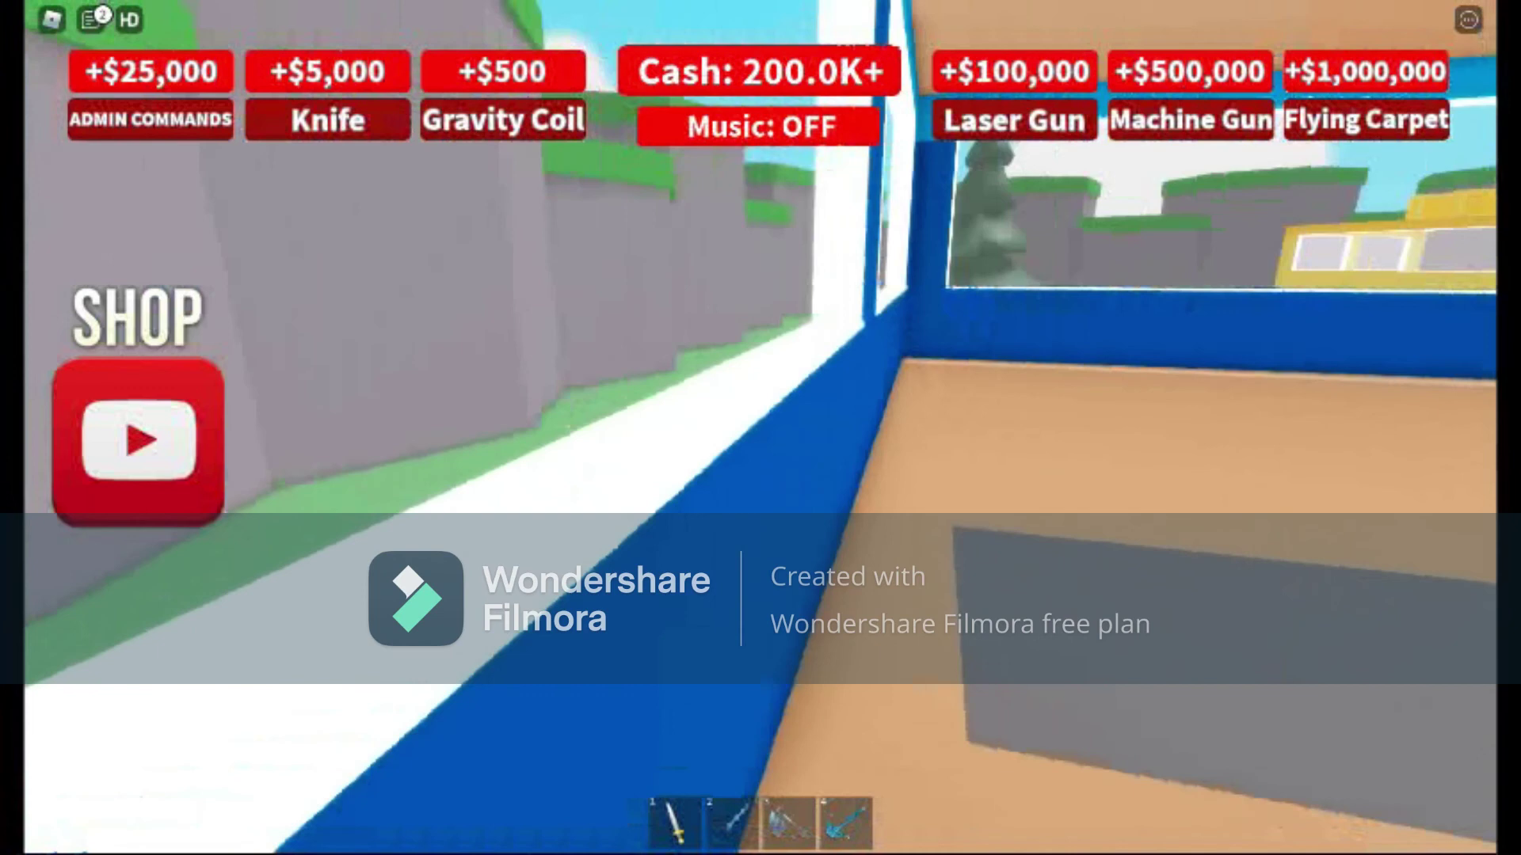
{"action": "key", "text": "w"}
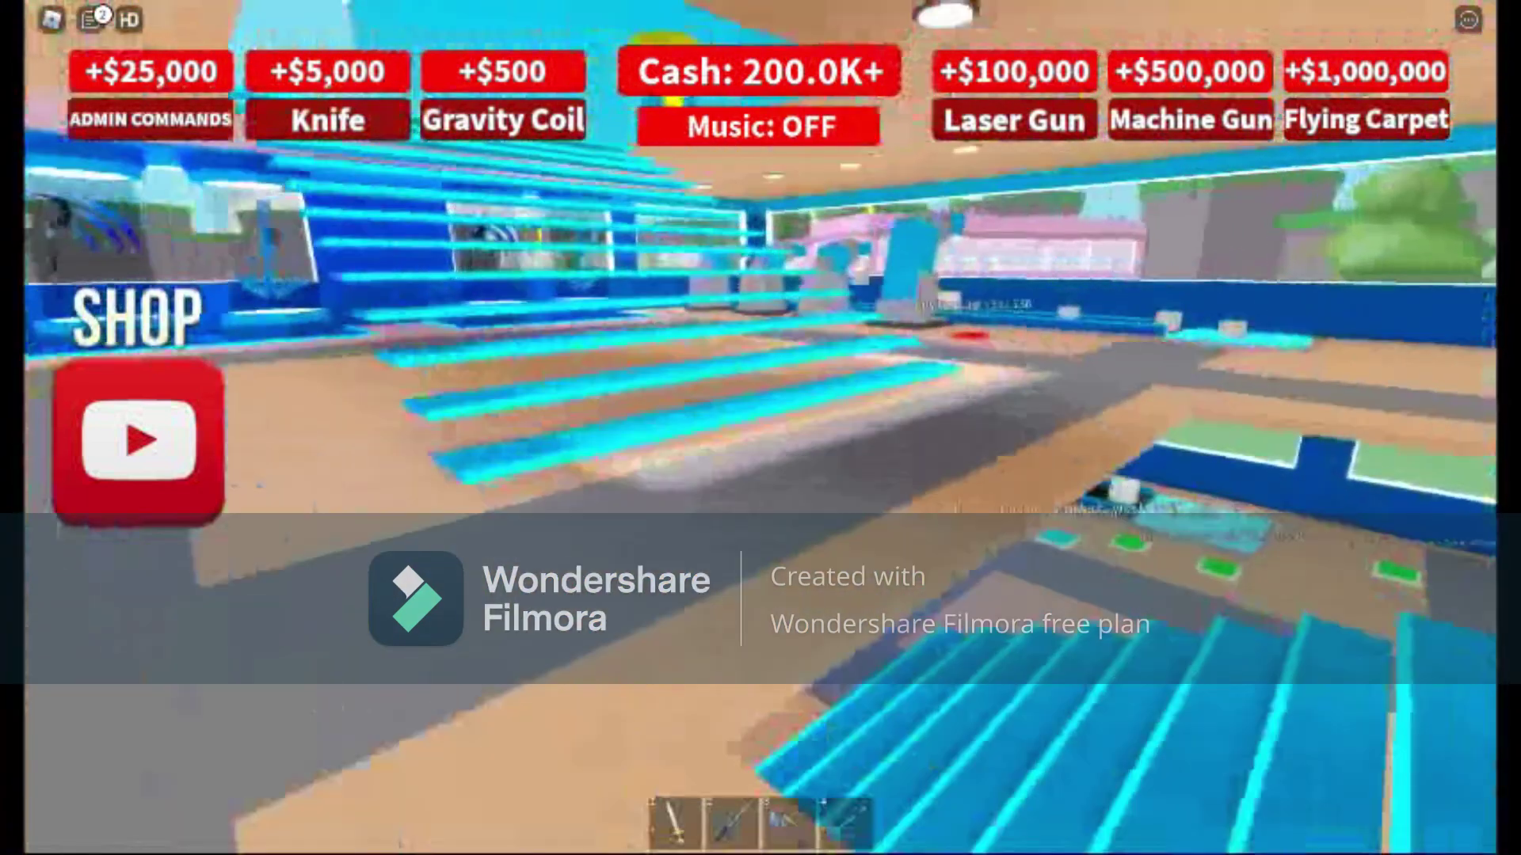
{"action": "key", "text": "w"}
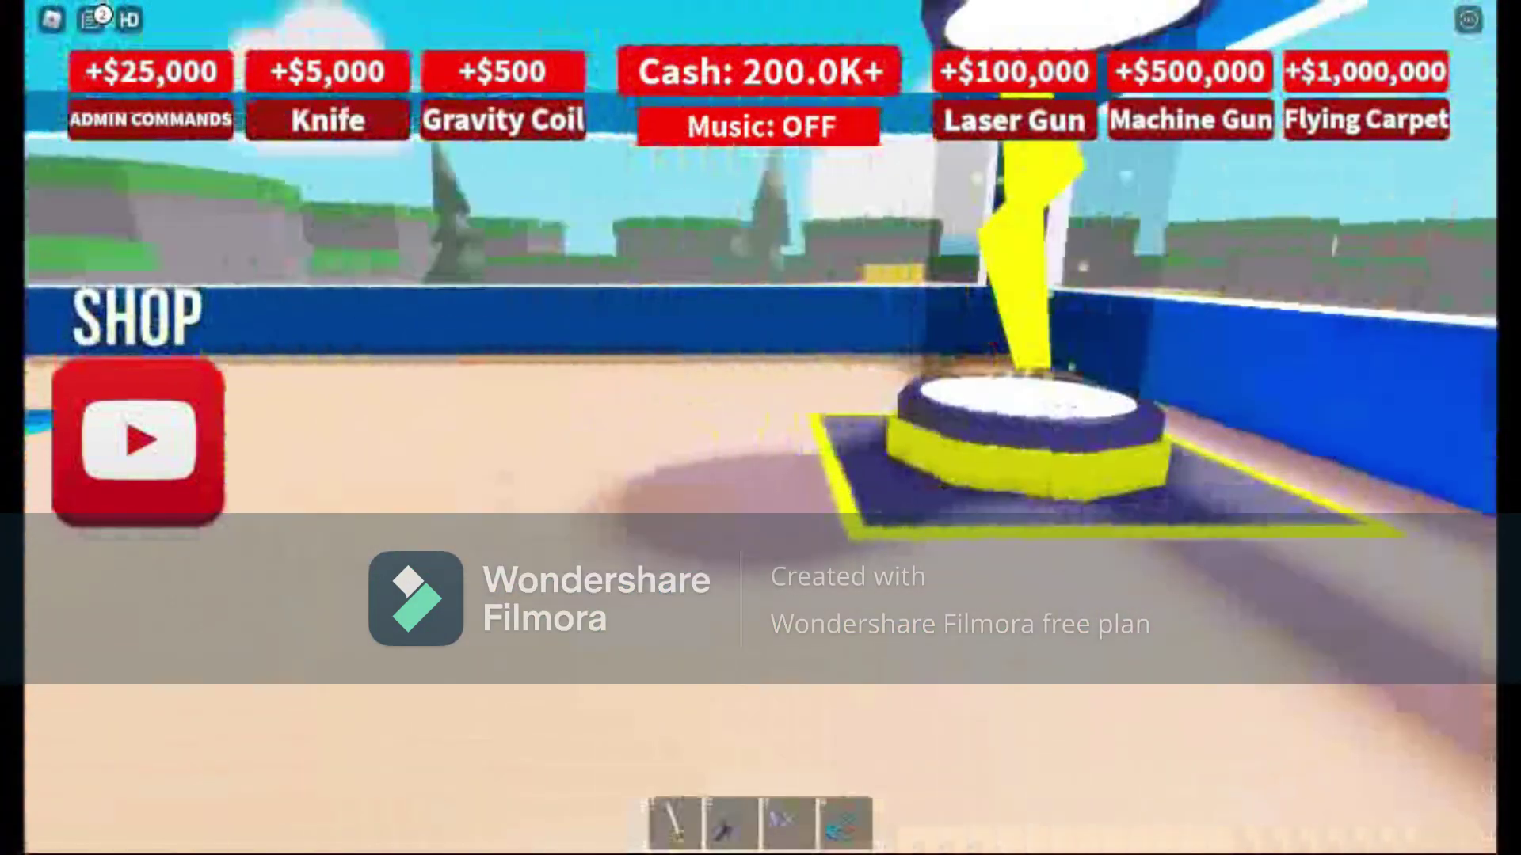
{"action": "key", "text": "w"}
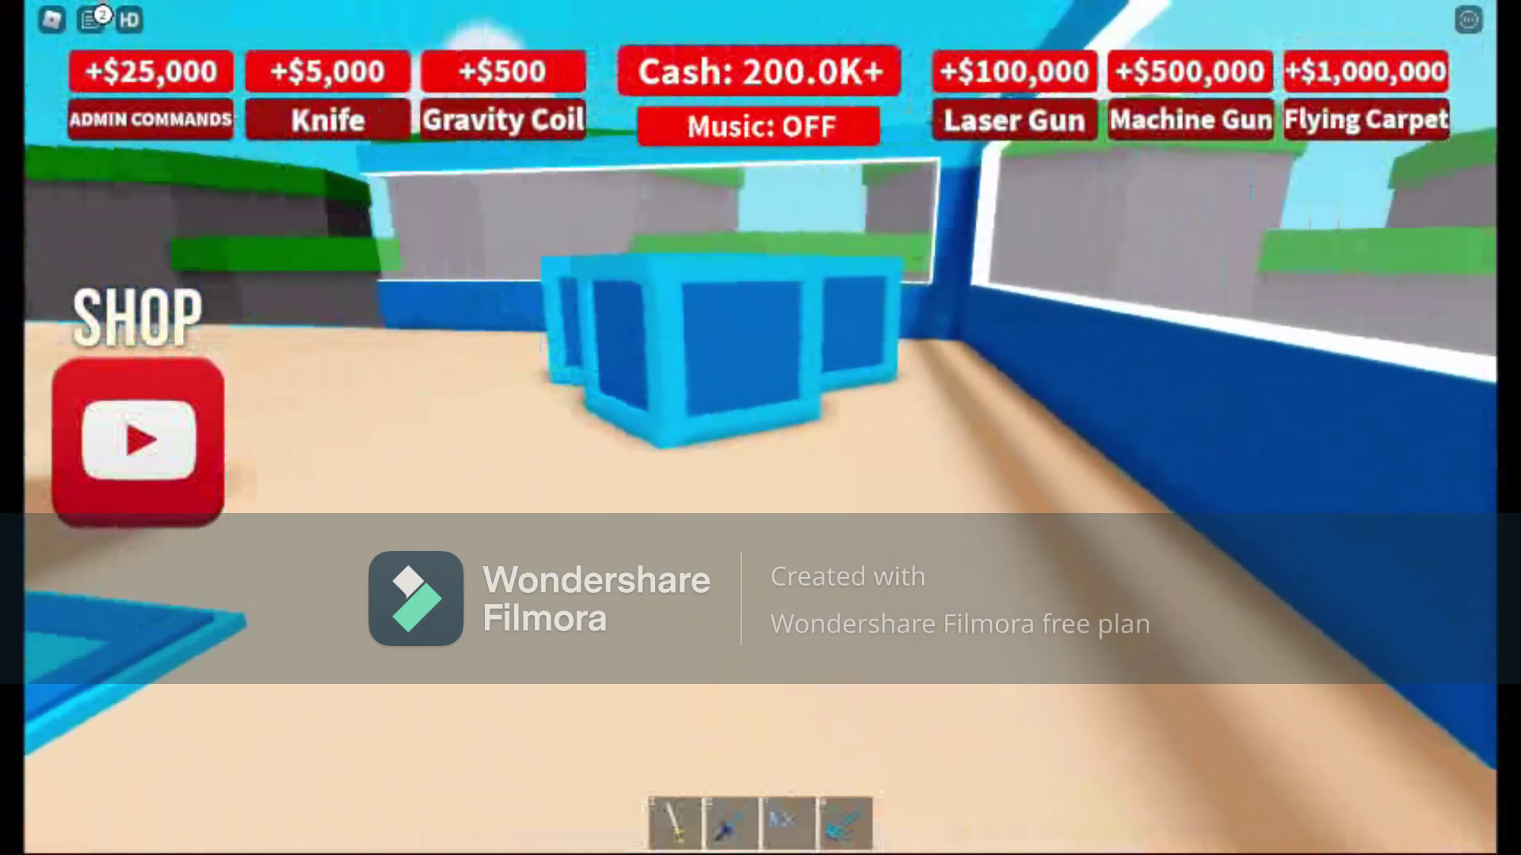
{"action": "key", "text": "w"}
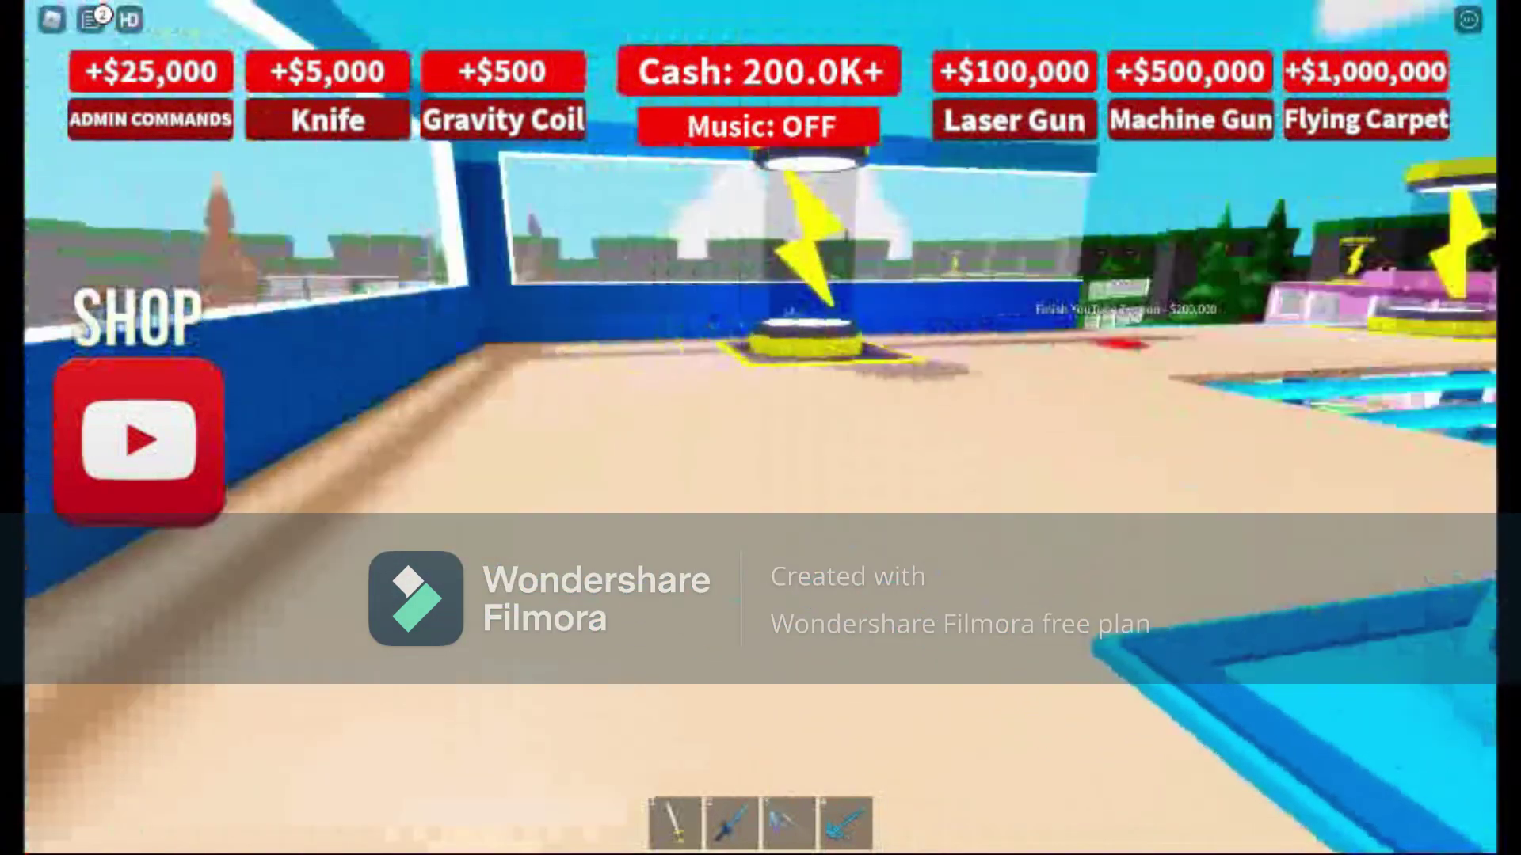
{"action": "key", "text": "w"}
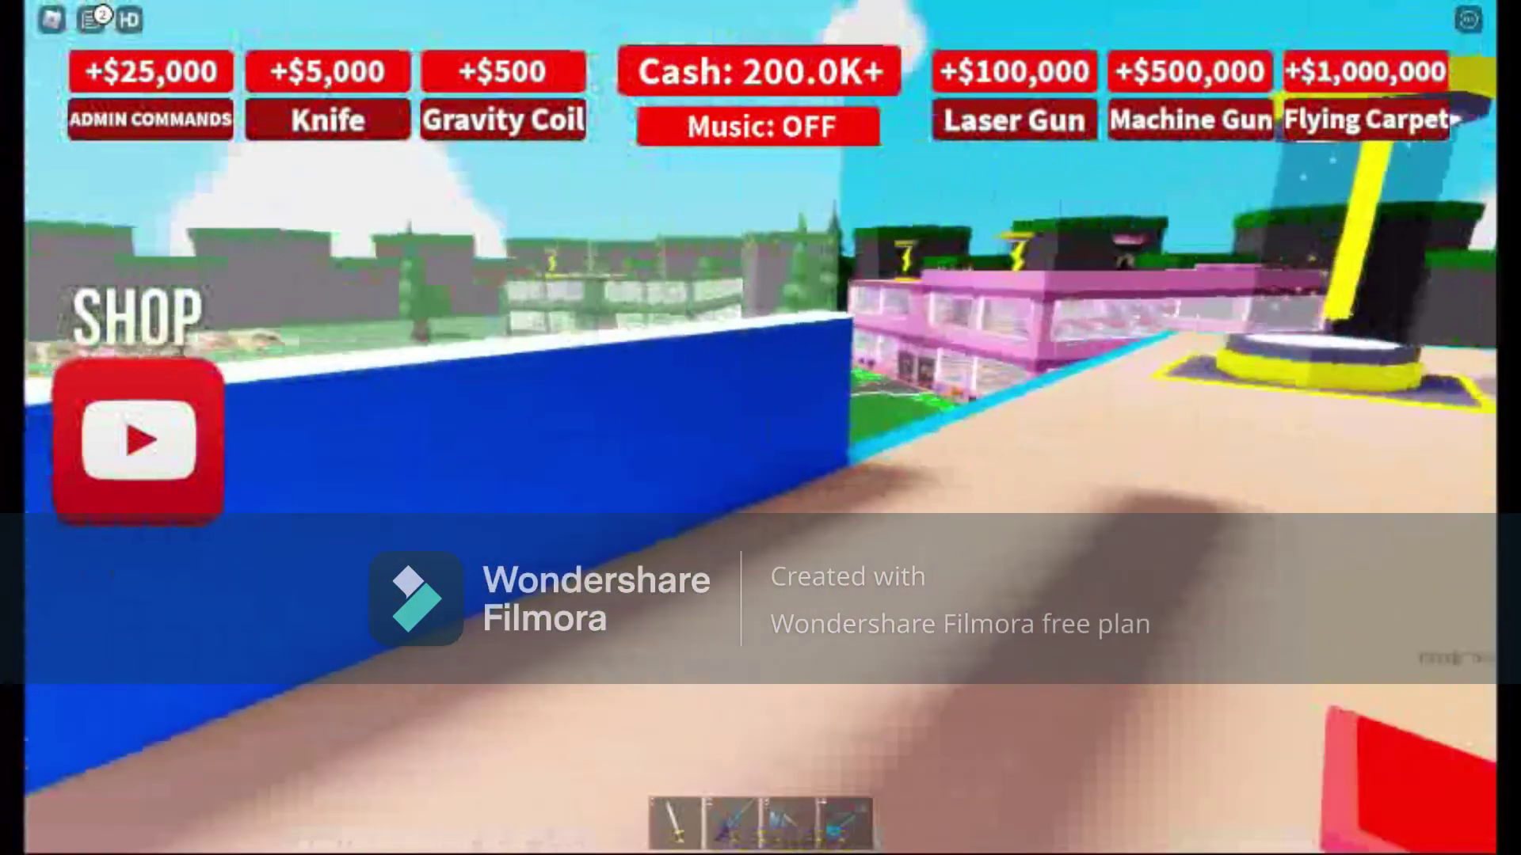
{"action": "key", "text": "w"}
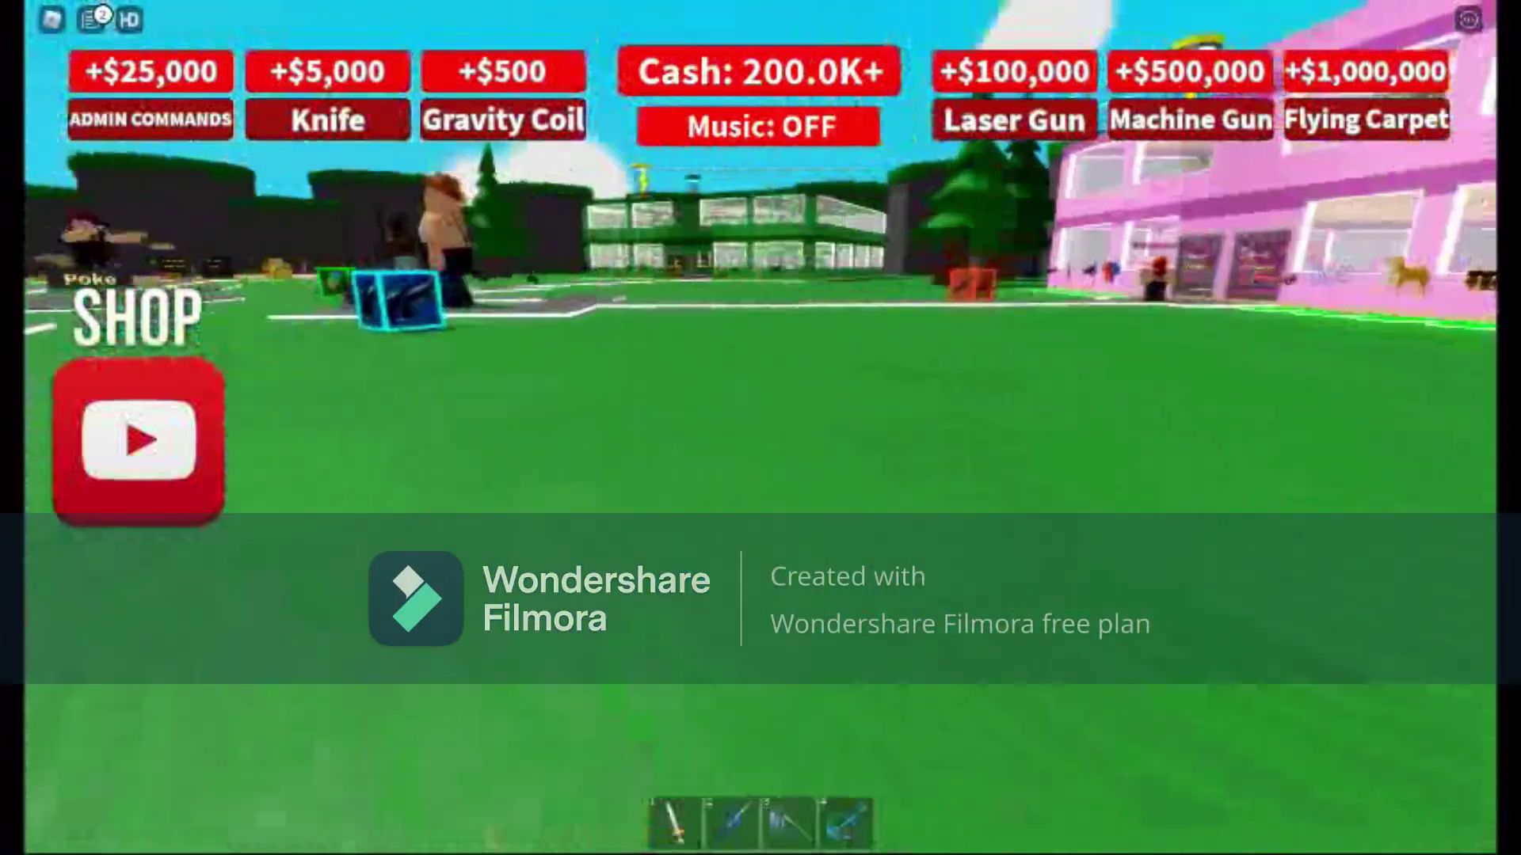